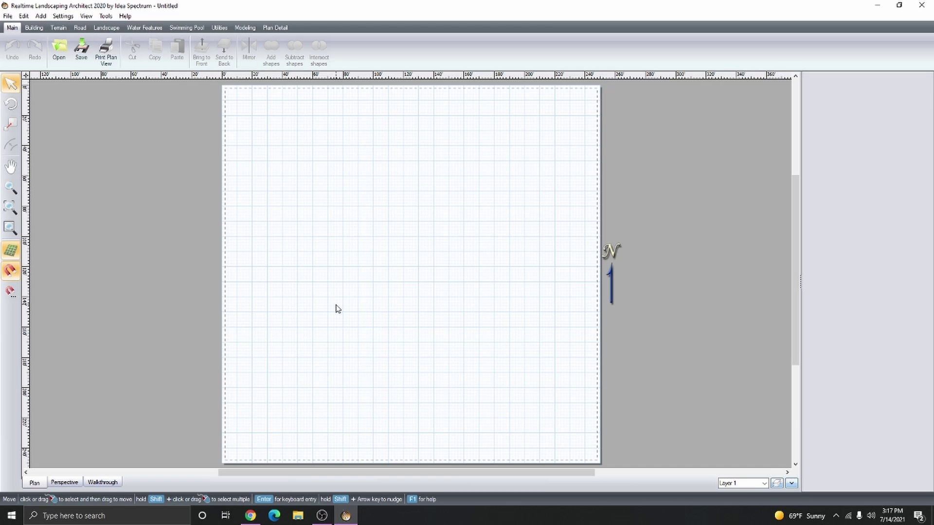
Start the Picture Import Wizard and choose Picture as the type of image to import.
{"action": "left_click", "coordinate": [105, 17]}
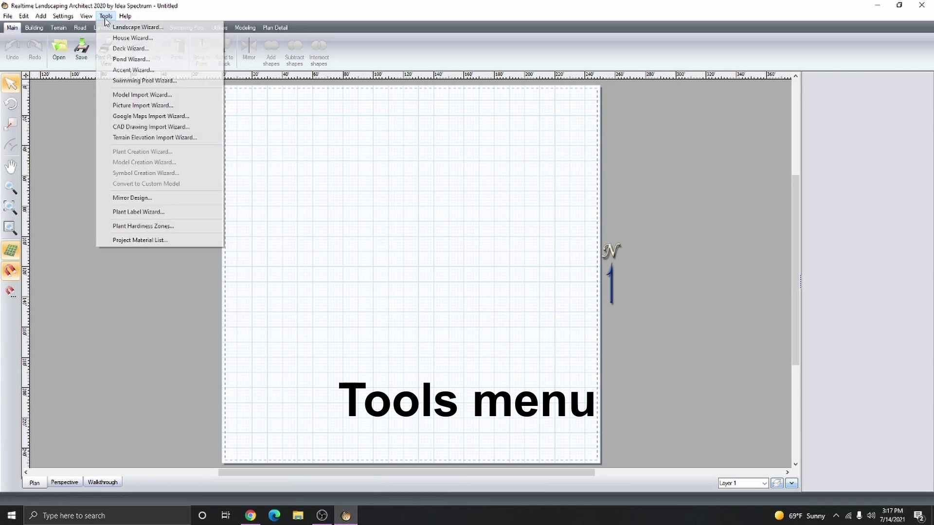
{"action": "left_click", "coordinate": [146, 105]}
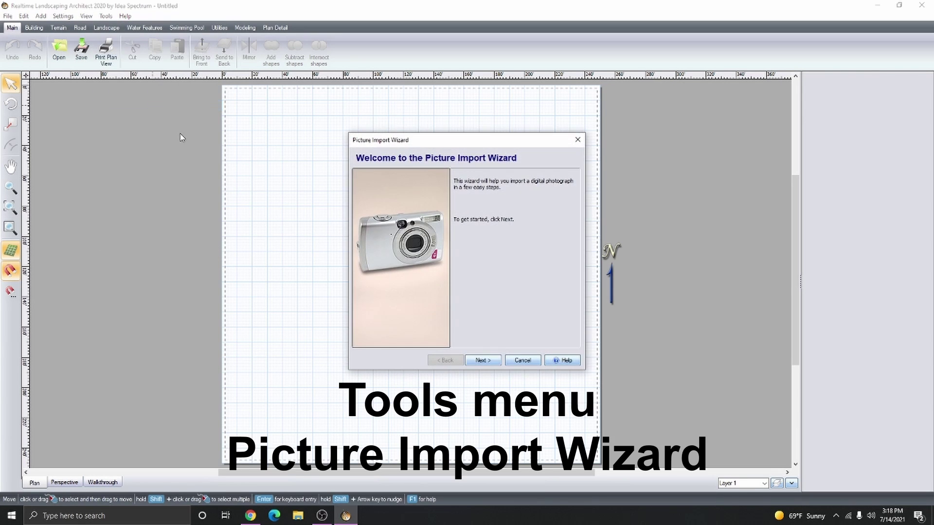
{"action": "left_click", "coordinate": [487, 366]}
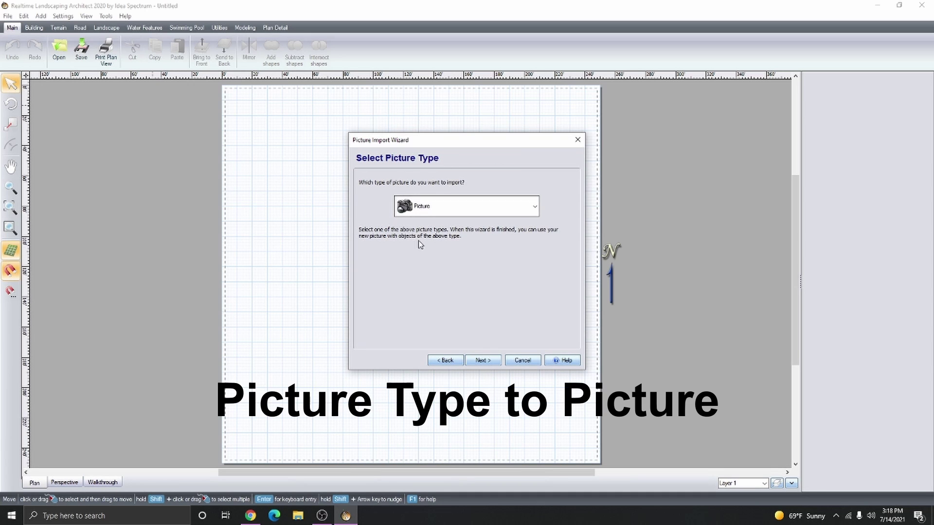
{"action": "left_click", "coordinate": [483, 361]}
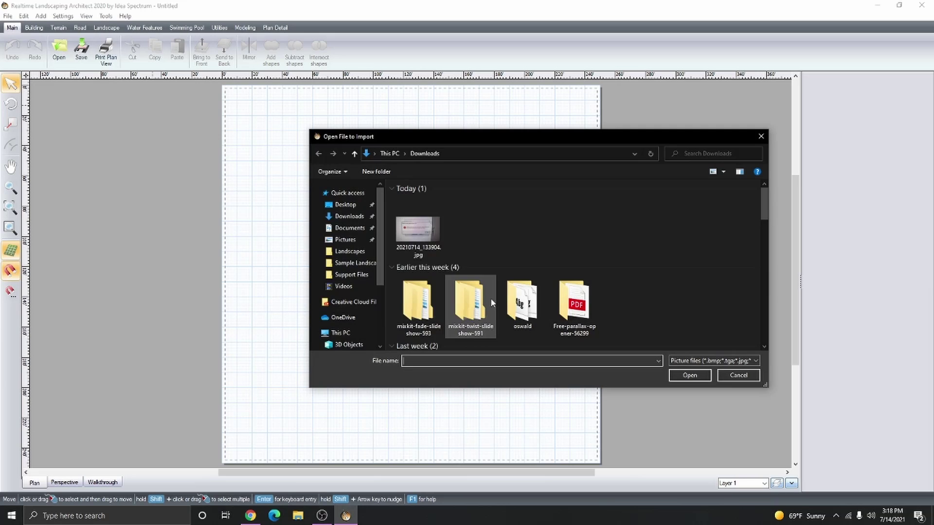
Import BackgroundImage.jpg from the Tutorials folder on the Desktop and place the picture near the middle of the plan.
{"action": "left_click", "coordinate": [360, 205]}
{"action": "double_click", "coordinate": [477, 210]}
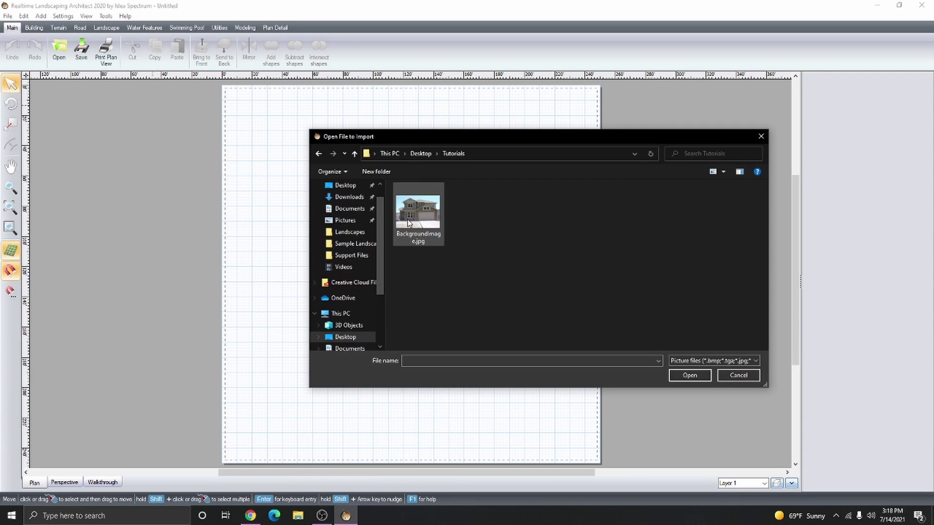
{"action": "double_click", "coordinate": [416, 212]}
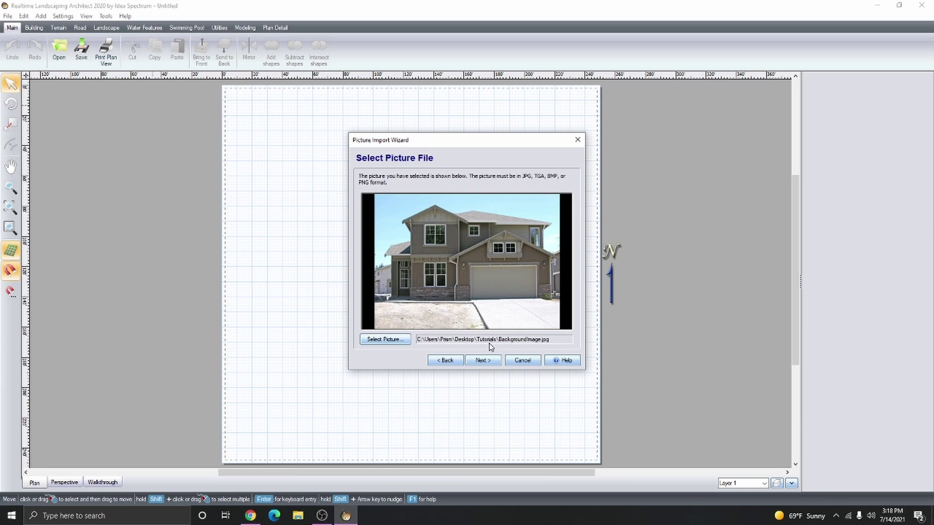
{"action": "left_click", "coordinate": [490, 360]}
{"action": "left_click", "coordinate": [490, 360]}
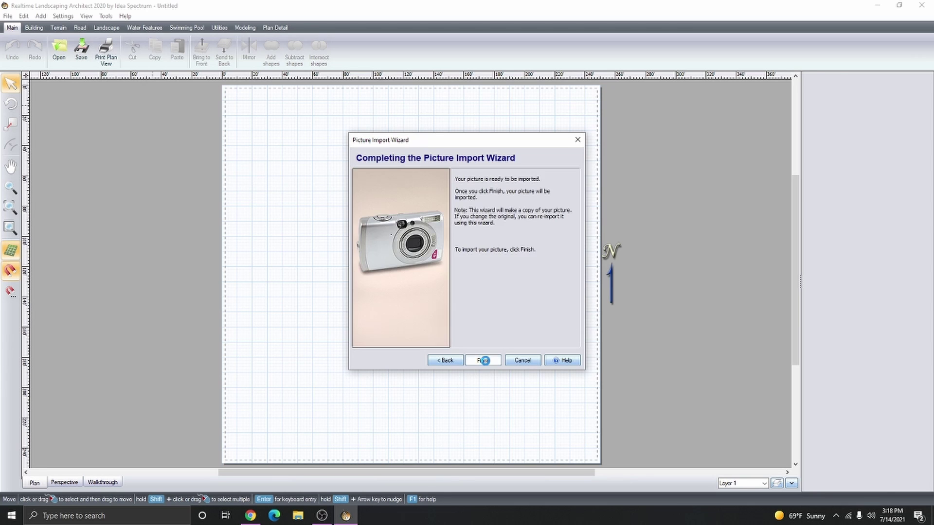
{"action": "left_click", "coordinate": [490, 361]}
{"action": "left_click", "coordinate": [408, 262]}
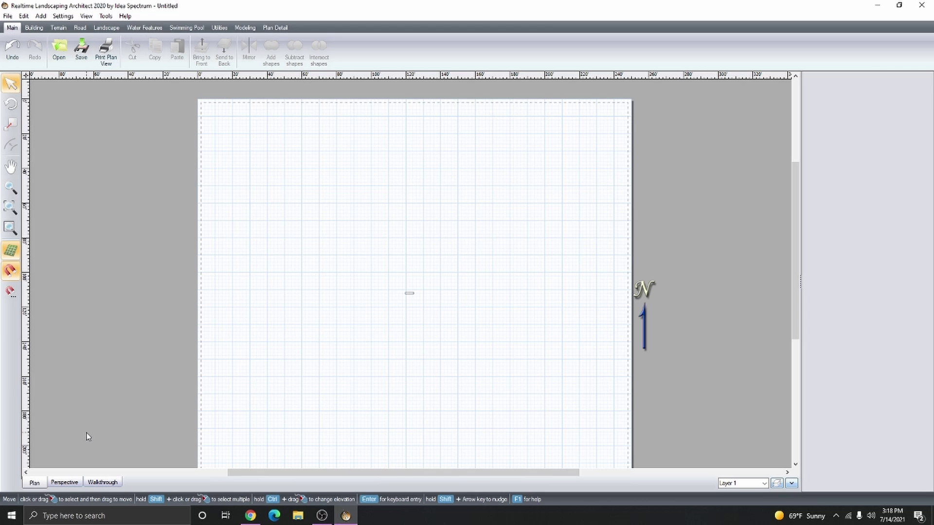
Select the house picture in the perspective view and disable its Rotate to face viewer option.
{"action": "left_click", "coordinate": [64, 482]}
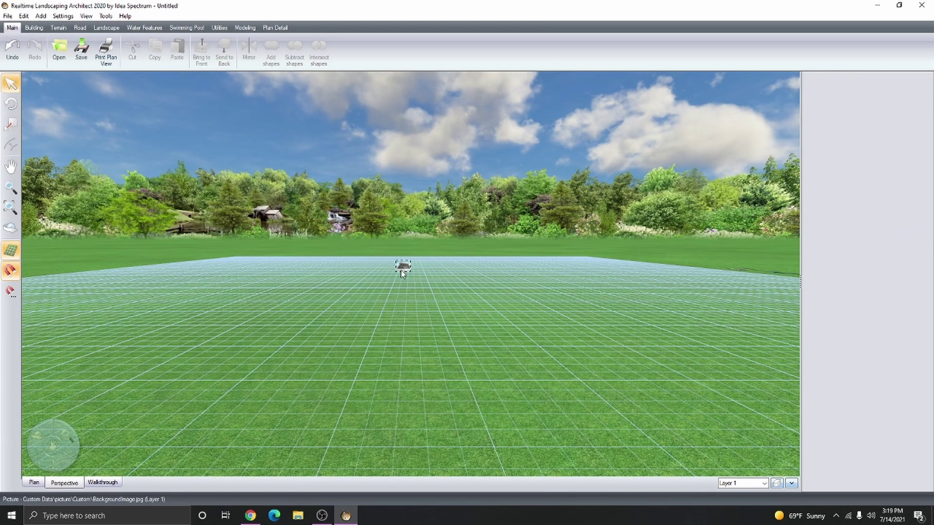
{"action": "key", "text": "z"}
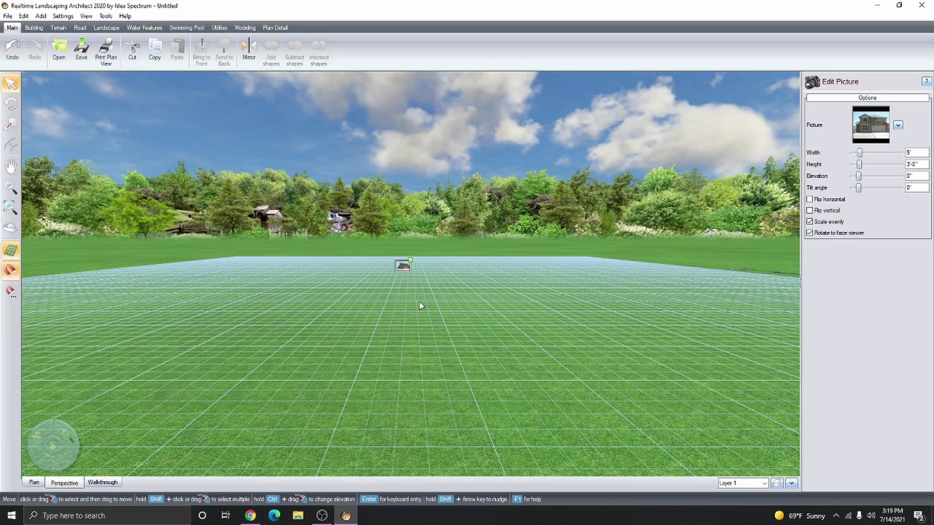
{"action": "key", "text": "z"}
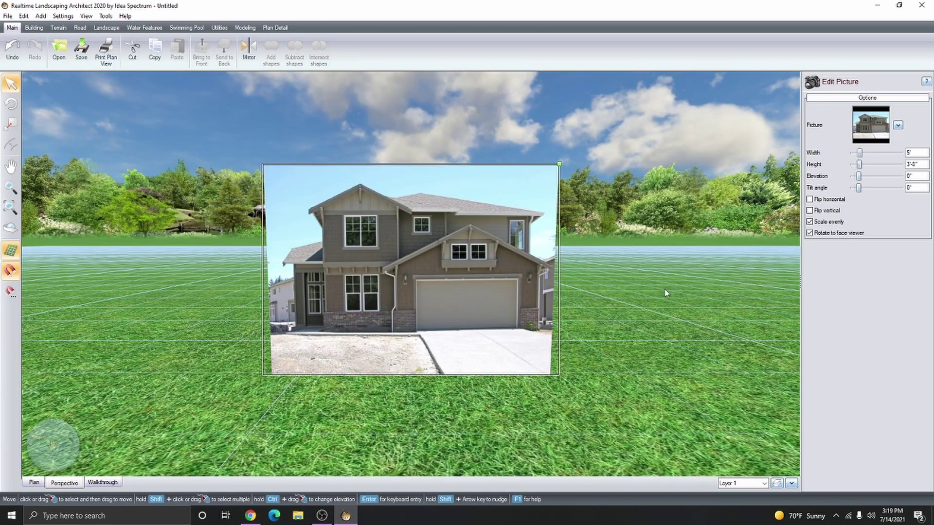
{"action": "mouse_move", "coordinate": [668, 316]}
{"action": "middle_mouse_down"}
{"action": "mouse_move", "coordinate": [607, 333]}
{"action": "mouse_move", "coordinate": [668, 319]}
{"action": "middle_mouse_up"}
{"action": "right_click_drag", "start_coordinate": [667, 319], "coordinate": [699, 219]}
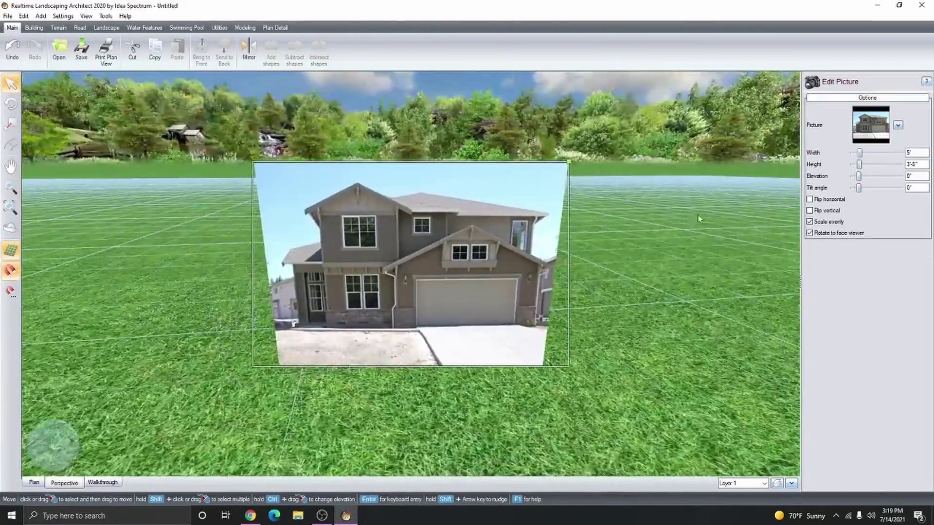
{"action": "left_click", "coordinate": [810, 233]}
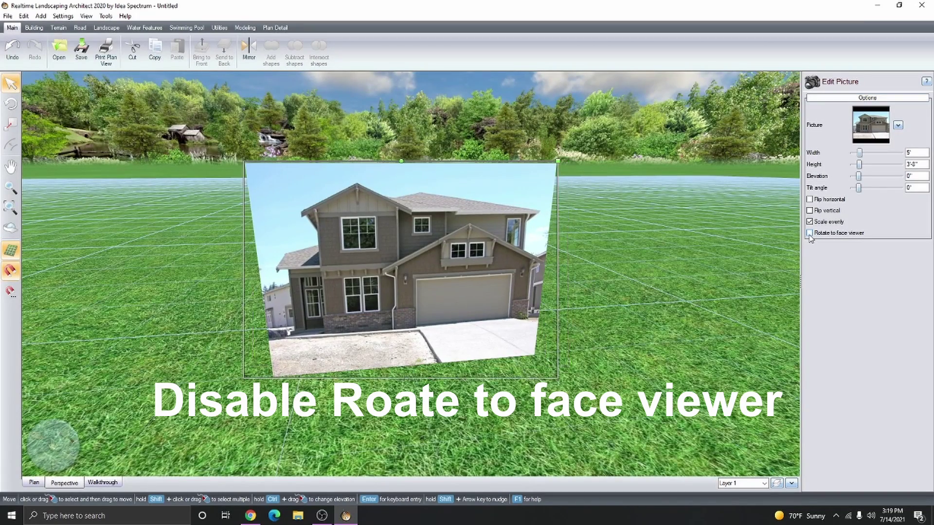
Enlarge the house picture evenly to about 16'-5" wide and lower its elevation to about -2'-10" to hide the foreground.
{"action": "scroll", "coordinate": [440, 328], "scroll_direction": "up", "scroll_amount": 1}
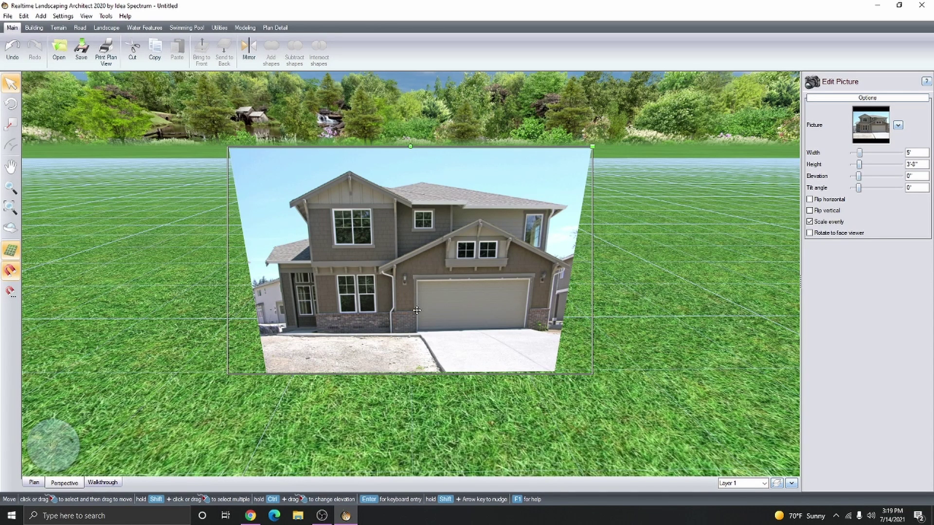
{"action": "scroll", "coordinate": [474, 334], "scroll_direction": "down", "scroll_amount": 2}
{"action": "left_click_drag", "start_coordinate": [475, 235], "coordinate": [651, 164]}
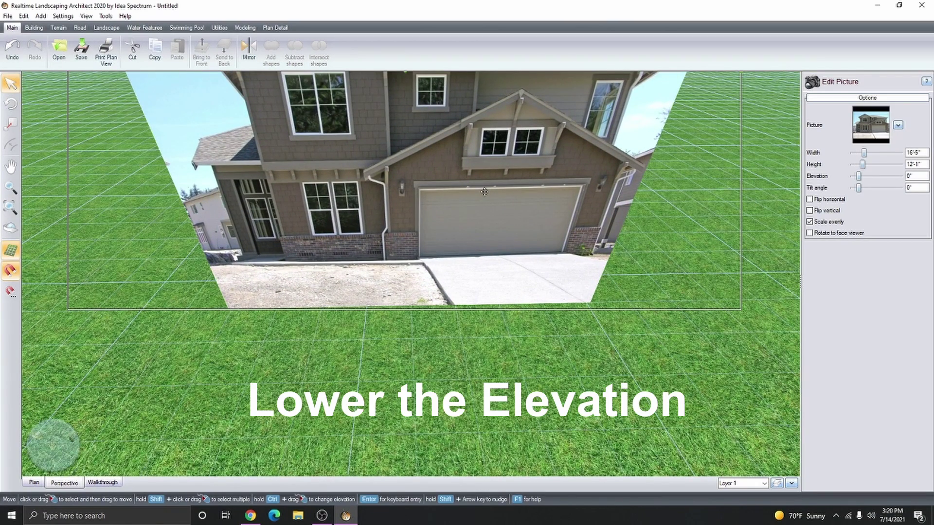
{"action": "left_click_drag", "start_coordinate": [440, 172], "coordinate": [440, 242], "text": "ctrl"}
{"action": "left_click", "coordinate": [369, 325]}
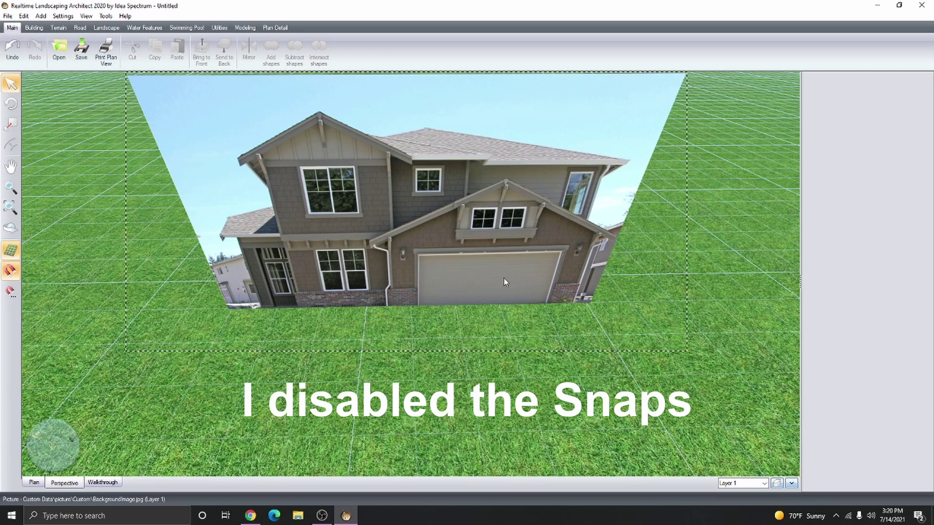
Disable snapping and move the house picture so one edge of the garage door lines up with a major grid line.
{"action": "left_click", "coordinate": [13, 271]}
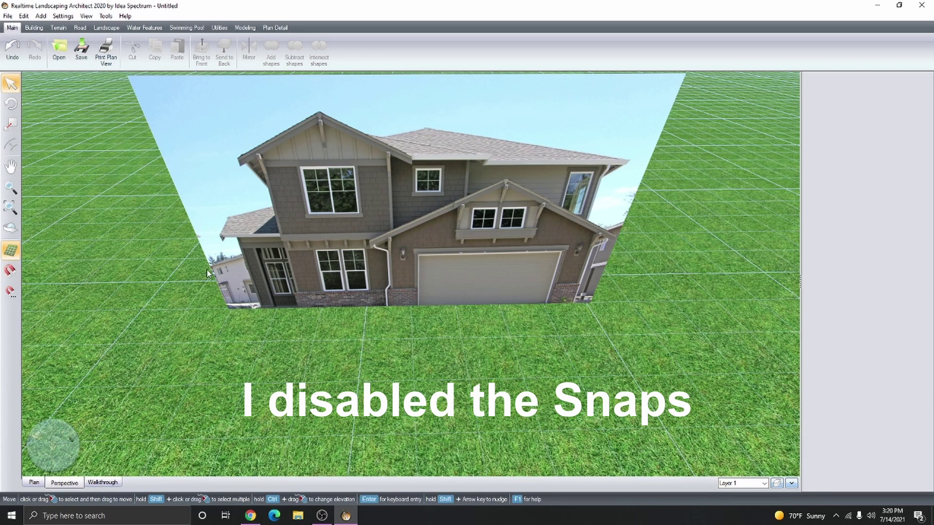
{"action": "left_click", "coordinate": [474, 264]}
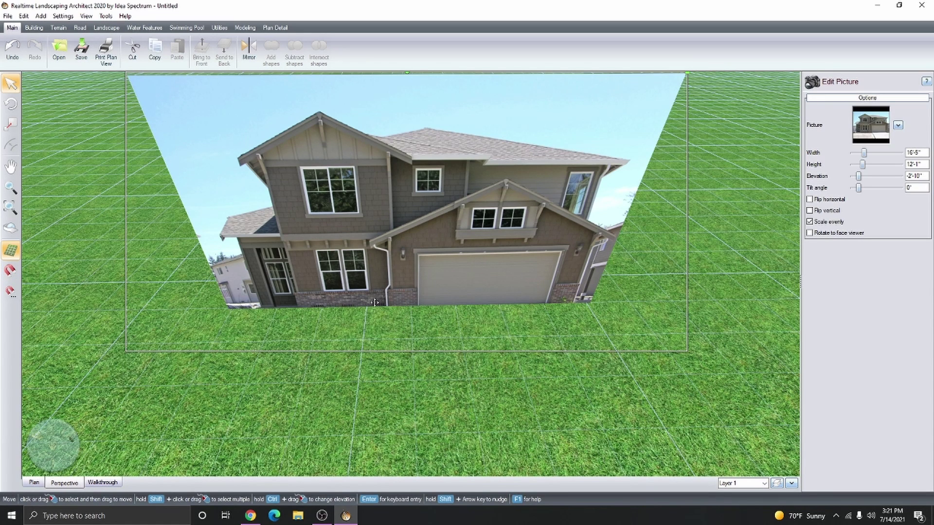
{"action": "left_click_drag", "start_coordinate": [445, 302], "coordinate": [390, 295]}
{"action": "left_click", "coordinate": [407, 348]}
{"action": "scroll", "coordinate": [407, 349], "scroll_direction": "down", "scroll_amount": 3}
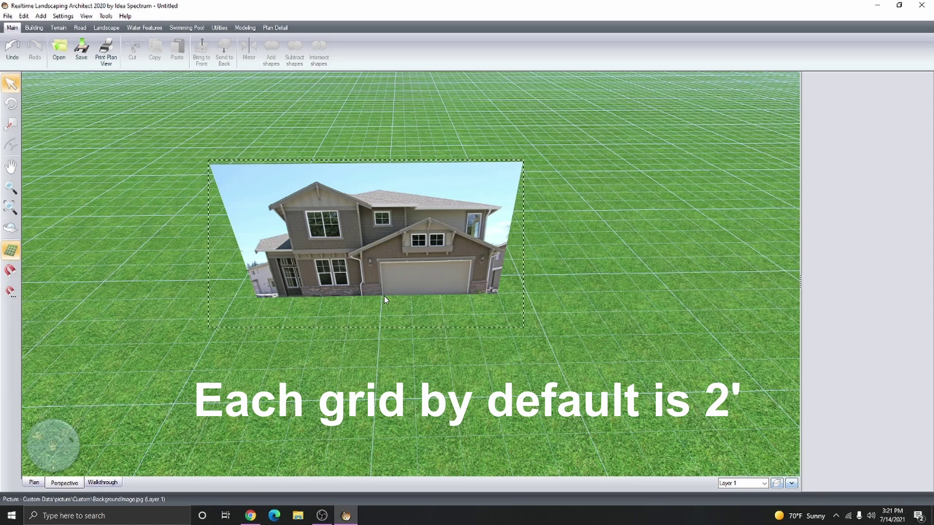
{"action": "left_click", "coordinate": [549, 286]}
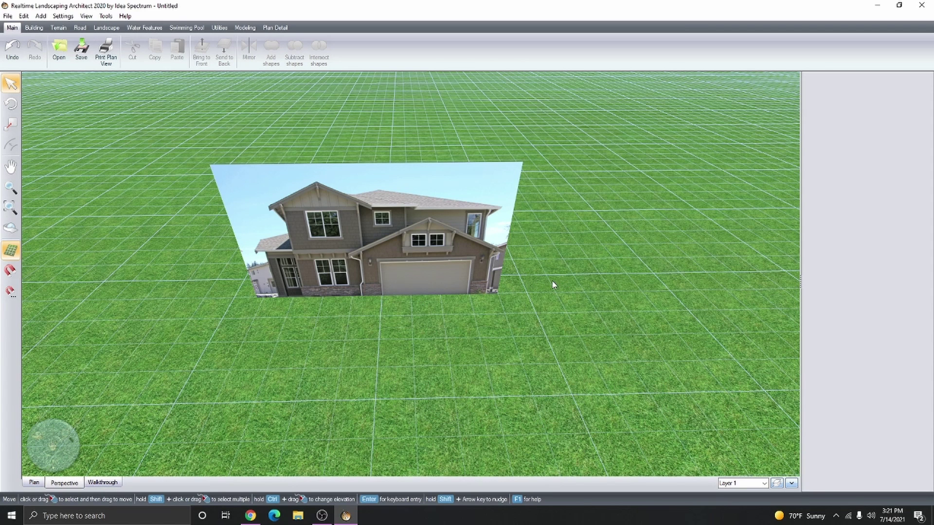
Scale the house picture up to about 21'-1" wide and lower its elevation to about -3'-8".
{"action": "left_click", "coordinate": [381, 296]}
{"action": "left_click_drag", "start_coordinate": [522, 163], "coordinate": [579, 100]}
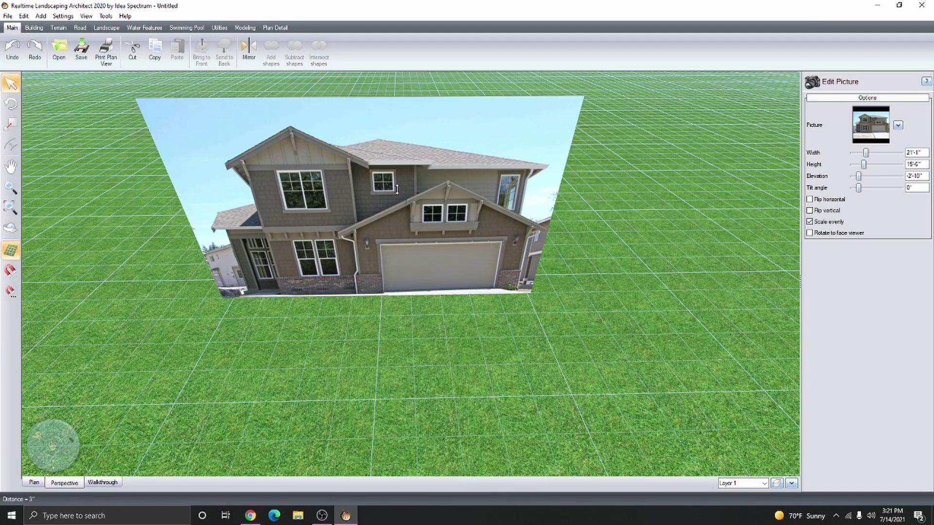
{"action": "left_click_drag", "start_coordinate": [397, 190], "coordinate": [420, 248], "text": "ctrl"}
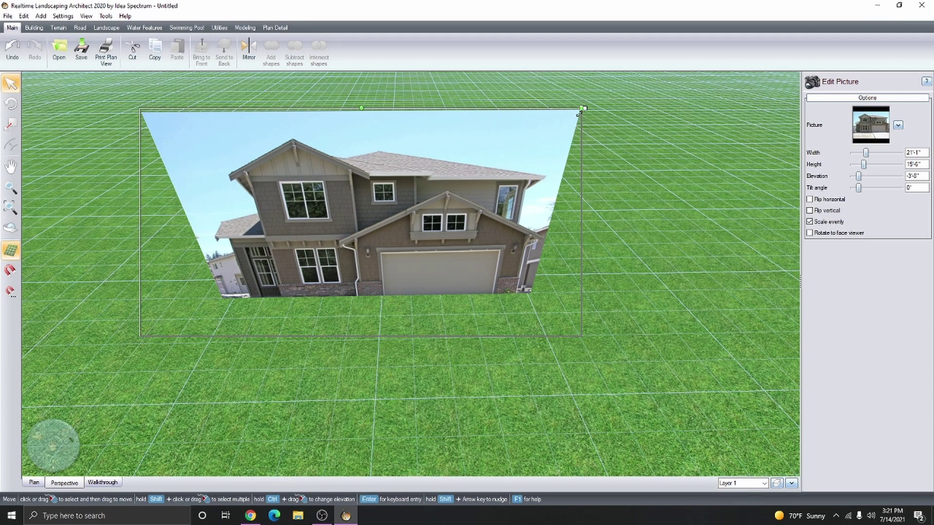
Enlarge the house picture against the grid to about 38'-8" wide and adjust its elevation to about -6'-7".
{"action": "left_click_drag", "start_coordinate": [580, 111], "coordinate": [652, 71]}
{"action": "left_click_drag", "start_coordinate": [552, 148], "coordinate": [553, 161], "text": "ctrl"}
{"action": "scroll", "coordinate": [553, 161], "scroll_direction": "down", "scroll_amount": 1}
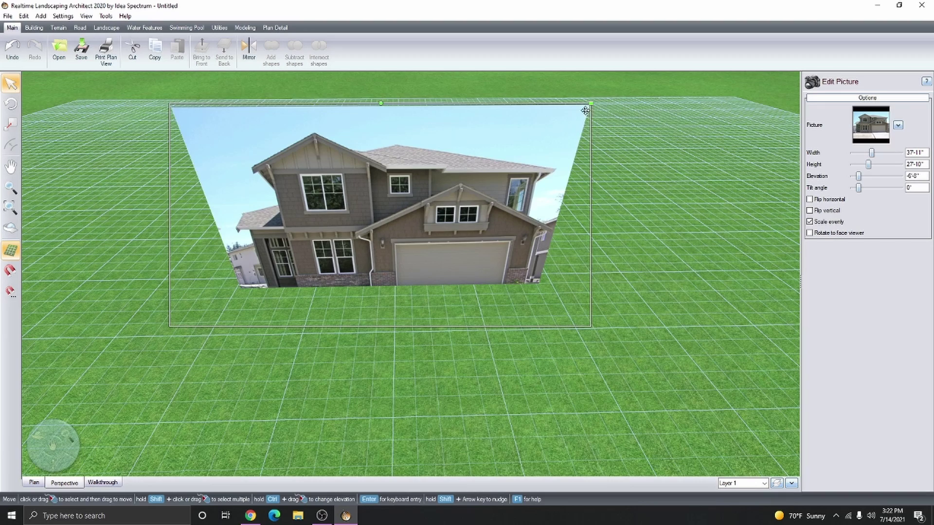
{"action": "left_click_drag", "start_coordinate": [585, 111], "coordinate": [594, 98]}
{"action": "left_click_drag", "start_coordinate": [527, 234], "coordinate": [526, 231]}
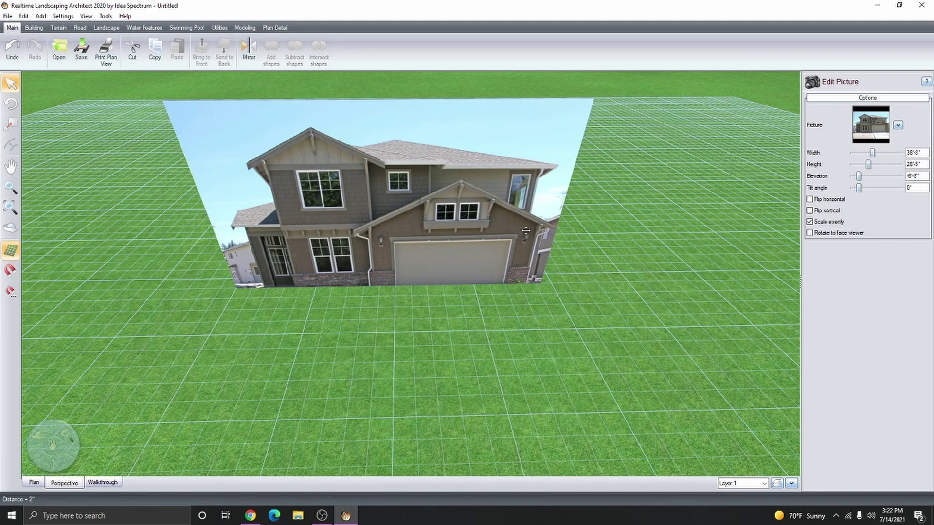
{"action": "left_click", "coordinate": [597, 418]}
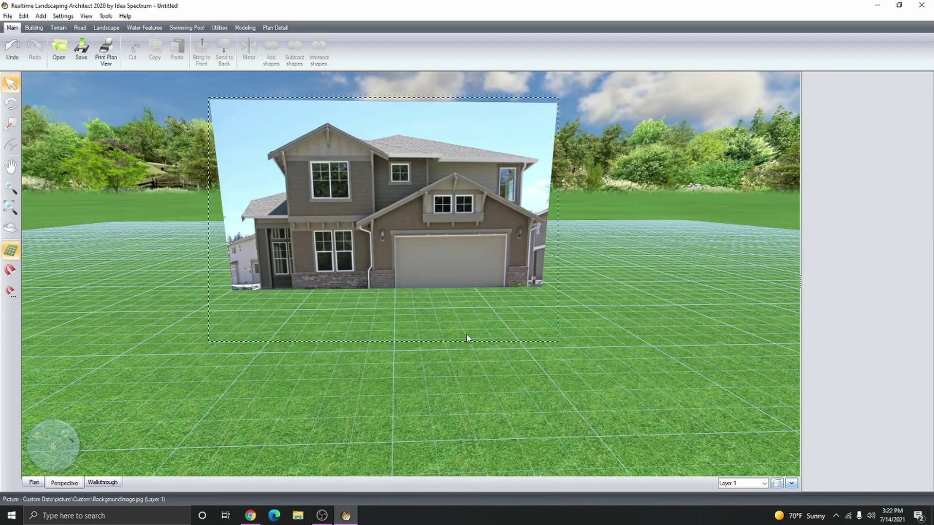
{"action": "left_click", "coordinate": [467, 335]}
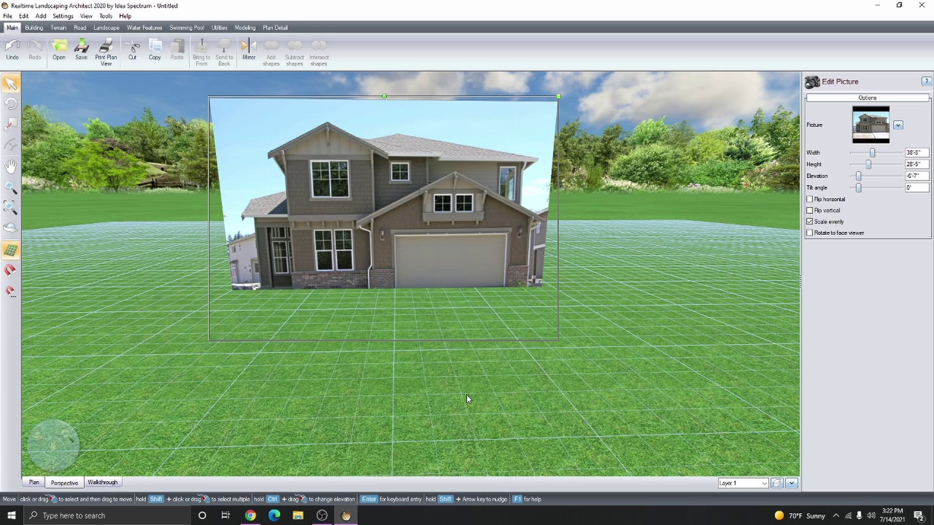
{"action": "left_click", "coordinate": [459, 392]}
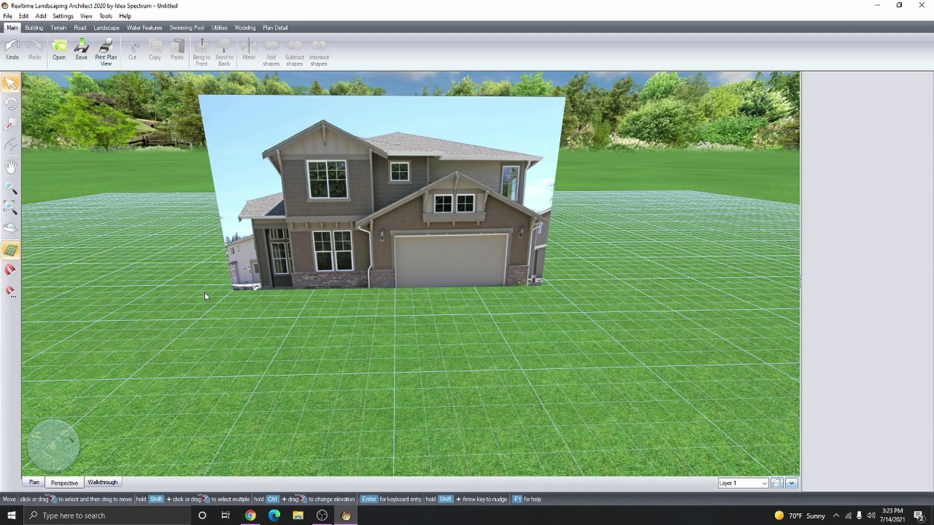
Draw a straight driveway path 18' wide and about 23'-8" long, extending forward from the garage door.
{"action": "left_click", "coordinate": [104, 28]}
{"action": "left_click", "coordinate": [81, 49]}
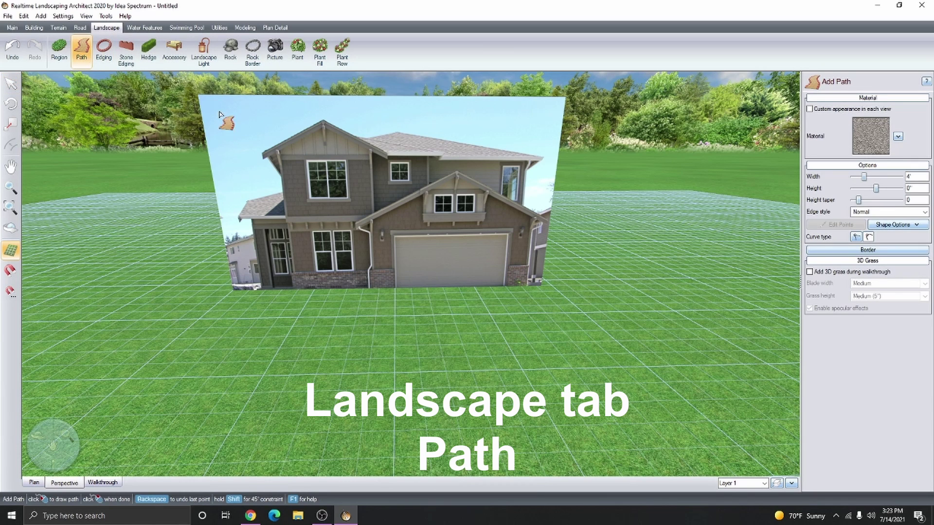
{"action": "left_click", "coordinate": [916, 176]}
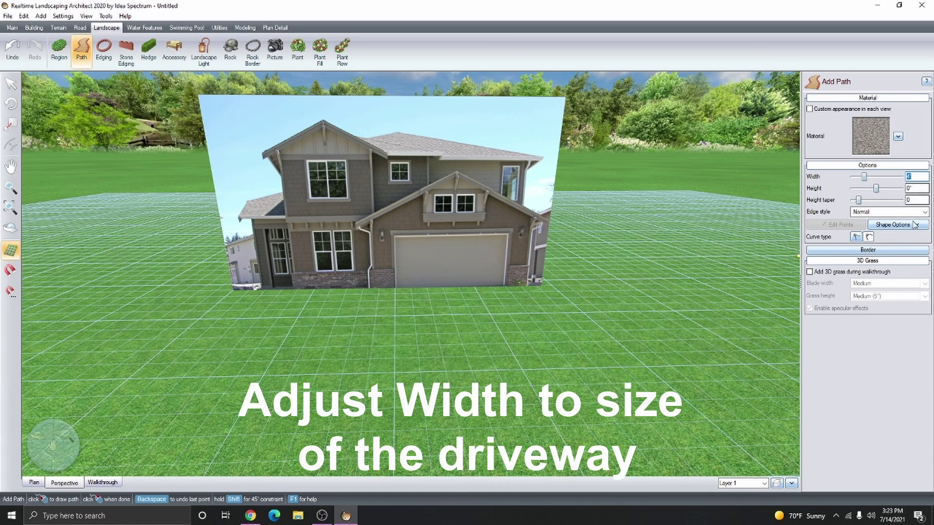
{"action": "type", "text": "18"}
{"action": "key", "text": "Tab"}
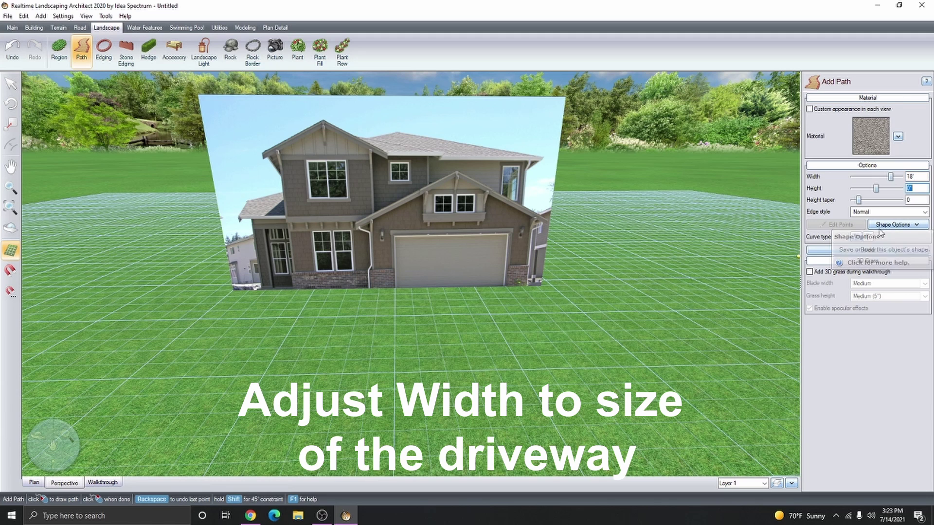
{"action": "left_click", "coordinate": [455, 288]}
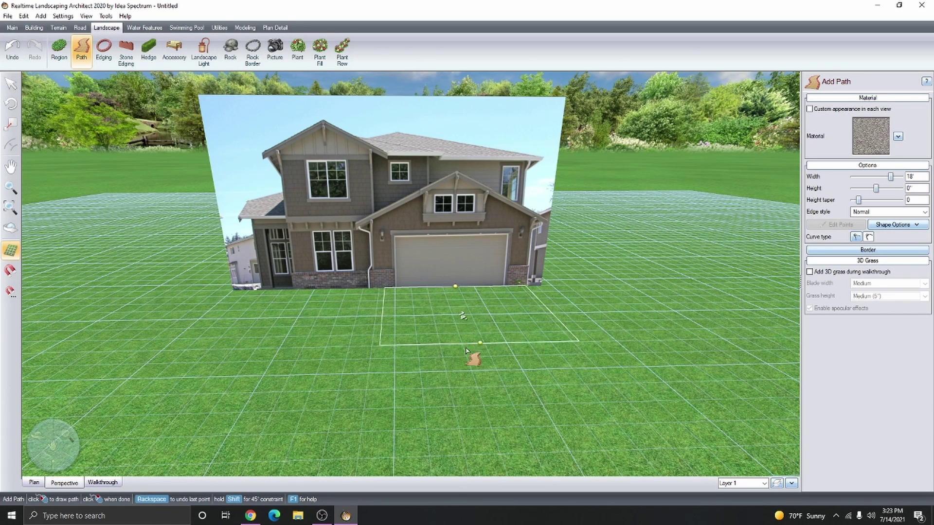
{"action": "right_click", "coordinate": [465, 424]}
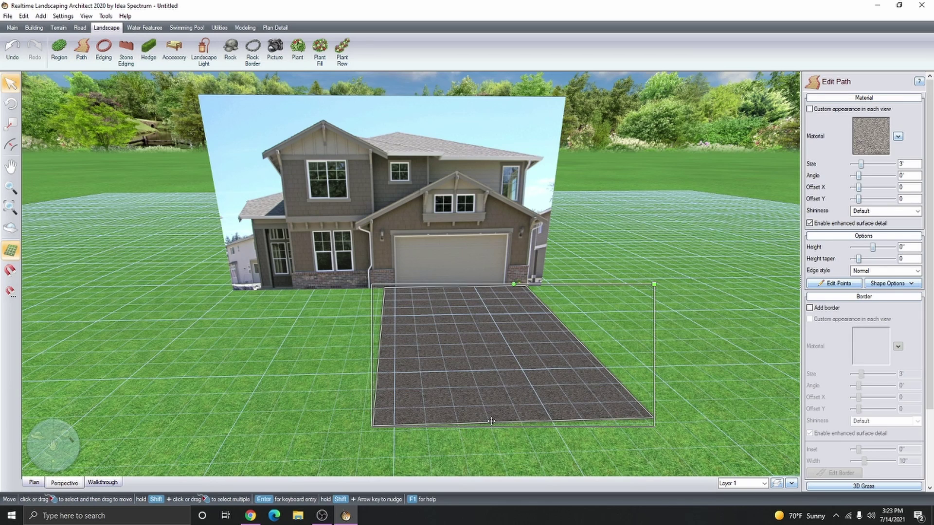
Apply the BrusselsBlock Sand paver from Unilock Classic Pavers to the driveway path and add a border to it.
{"action": "left_click", "coordinate": [858, 146]}
{"action": "left_click", "coordinate": [62, 307]}
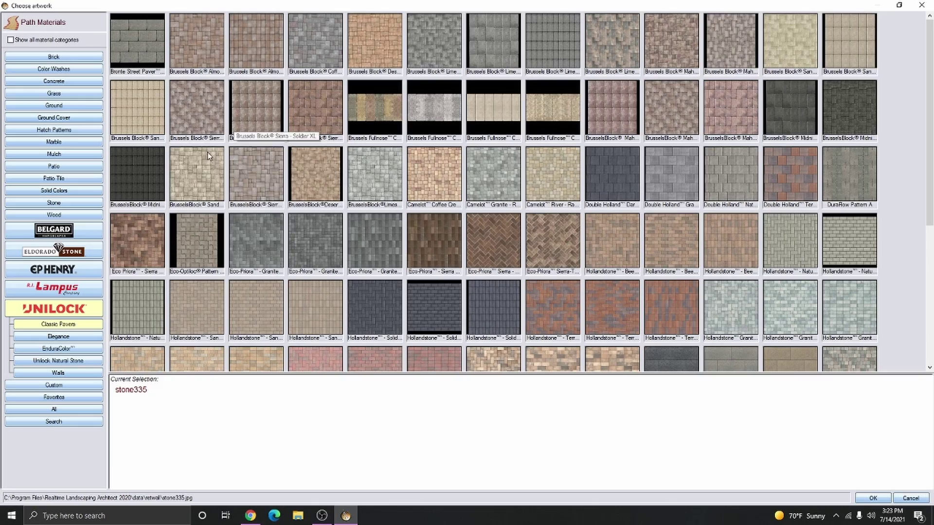
{"action": "double_click", "coordinate": [203, 176]}
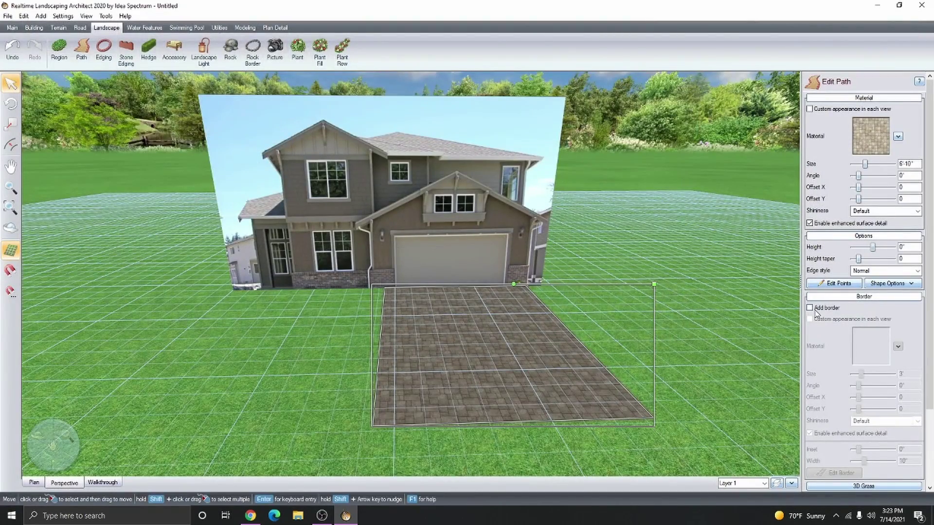
{"action": "left_click", "coordinate": [816, 310]}
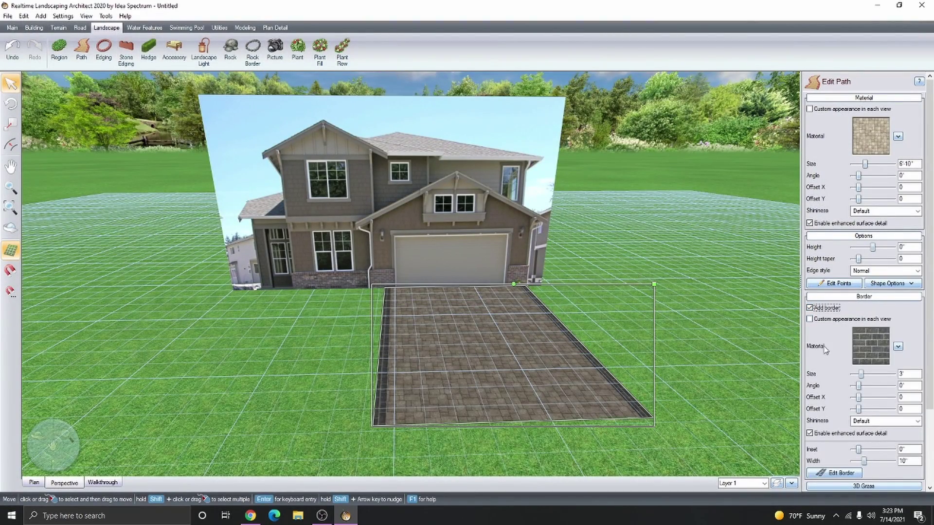
{"action": "left_click", "coordinate": [265, 378]}
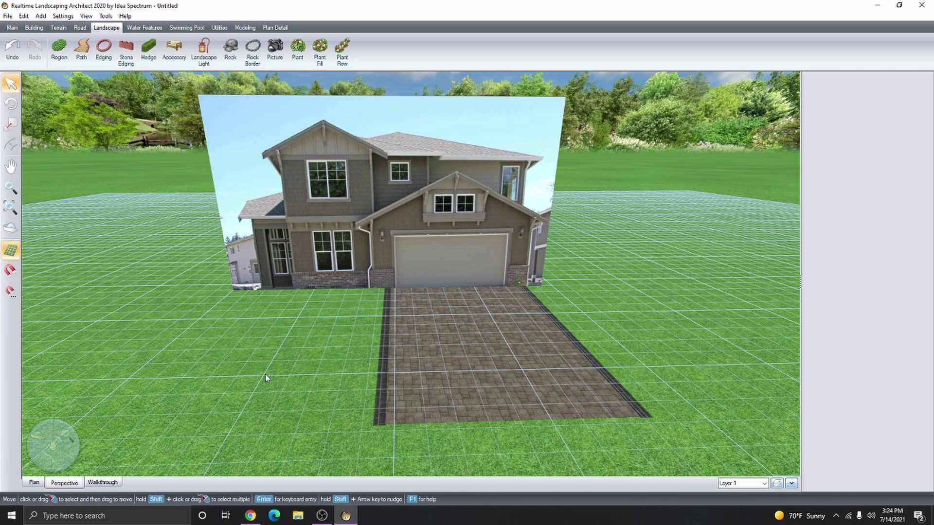
Hide the grid and draw a straight walkway path 4' wide from the driveway's house-side end across toward the front door.
{"action": "key", "text": "g"}
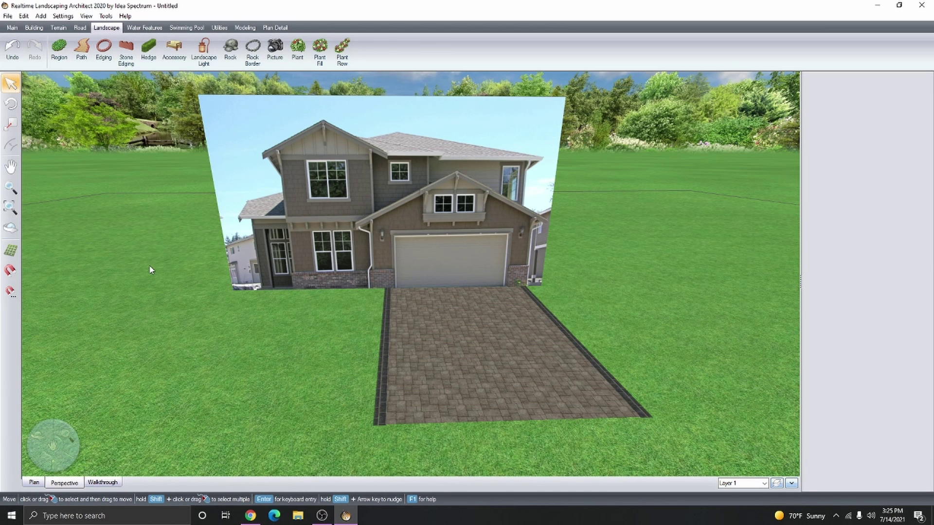
{"action": "left_click", "coordinate": [82, 49]}
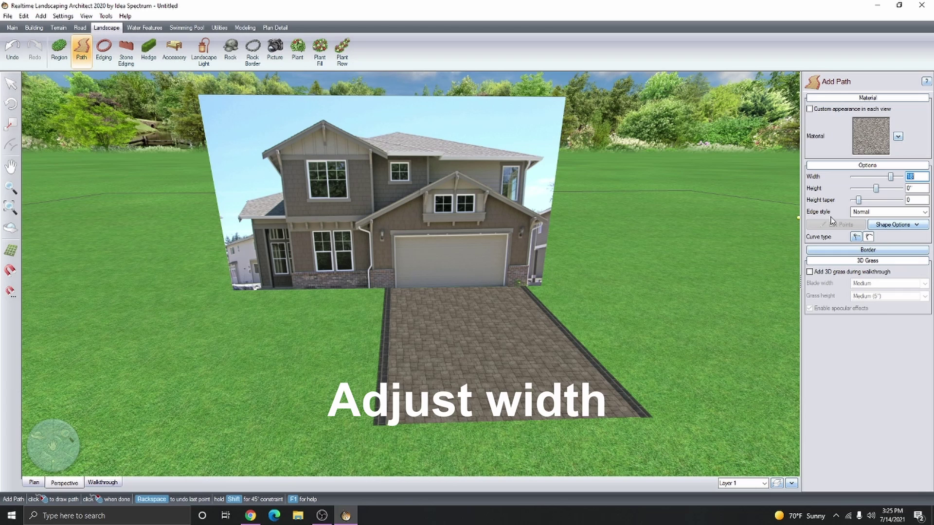
{"action": "type", "text": "4"}
{"action": "key", "text": "Return"}
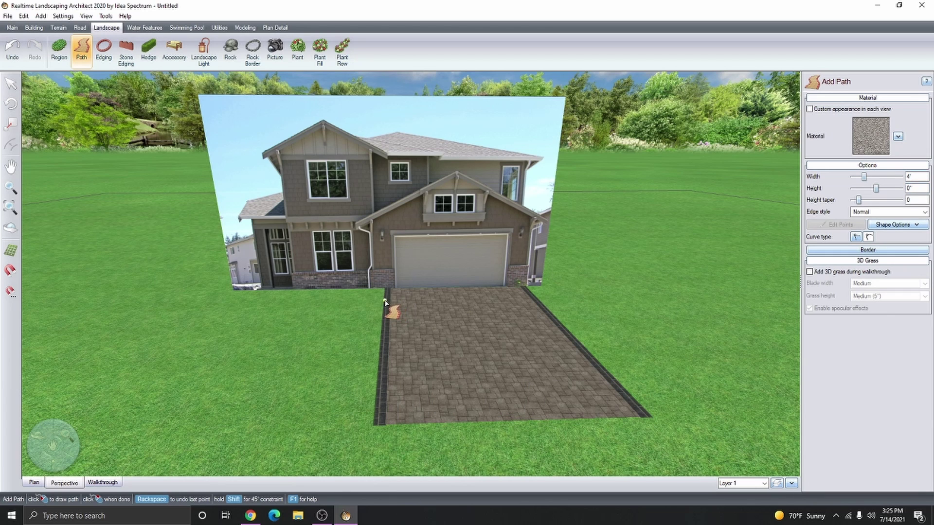
{"action": "left_click", "coordinate": [392, 303]}
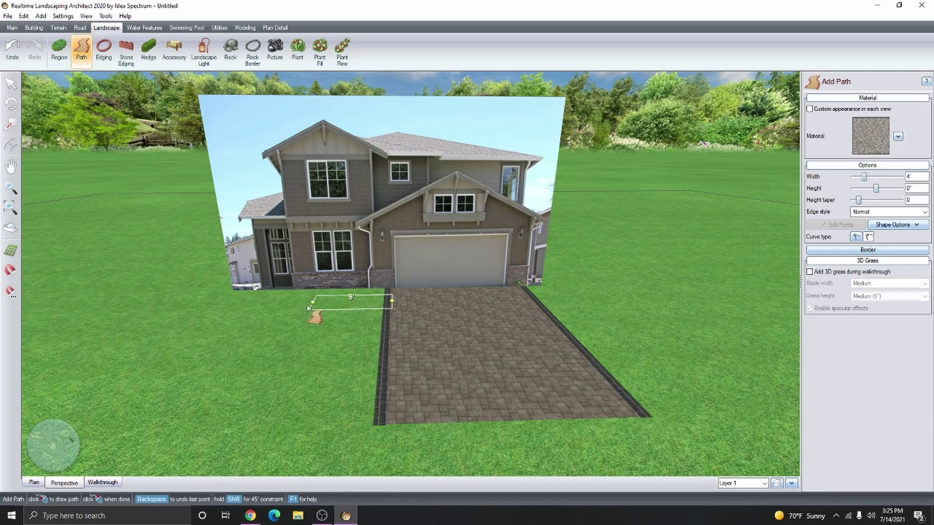
{"action": "right_click", "coordinate": [250, 310]}
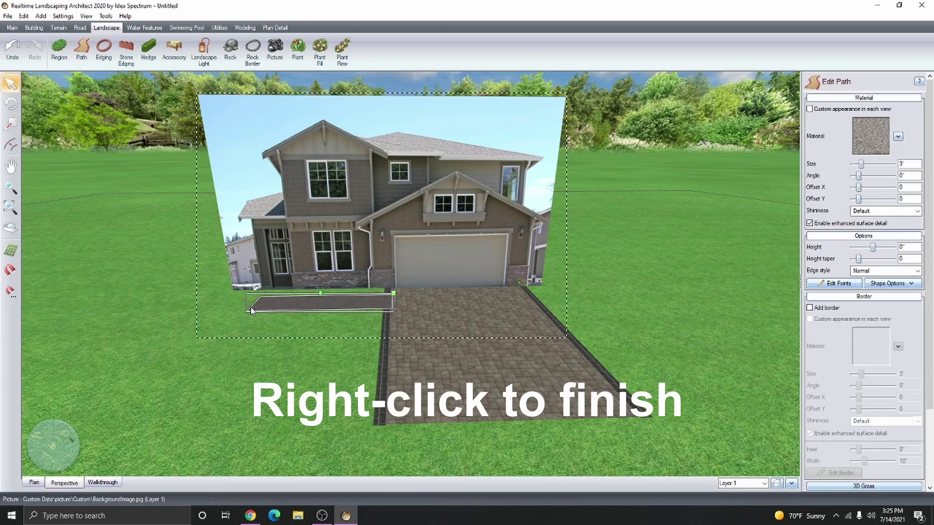
Merge the driveway and the walkway path into one shape with Add shapes, keeping the driveway's paver material.
{"action": "left_click", "coordinate": [266, 344]}
{"action": "middle_click_drag", "start_coordinate": [331, 288], "coordinate": [404, 319]}
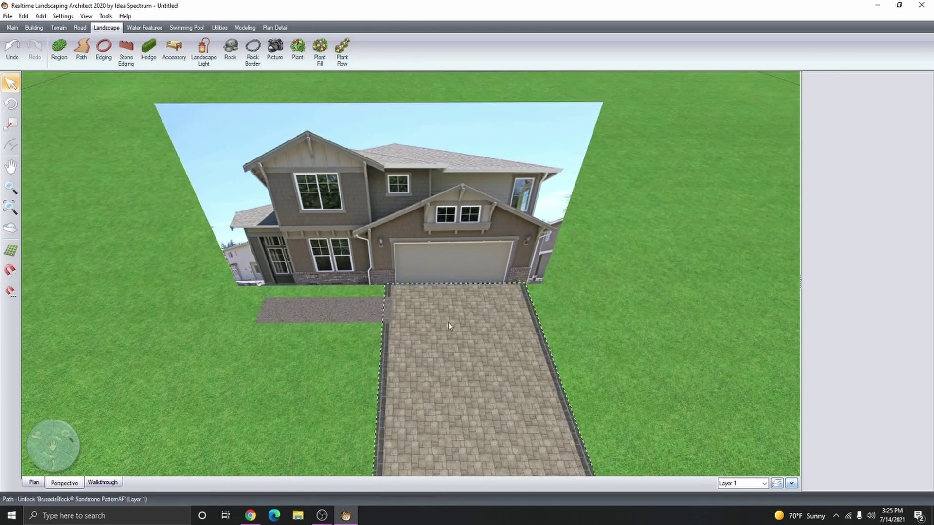
{"action": "left_click", "coordinate": [441, 361]}
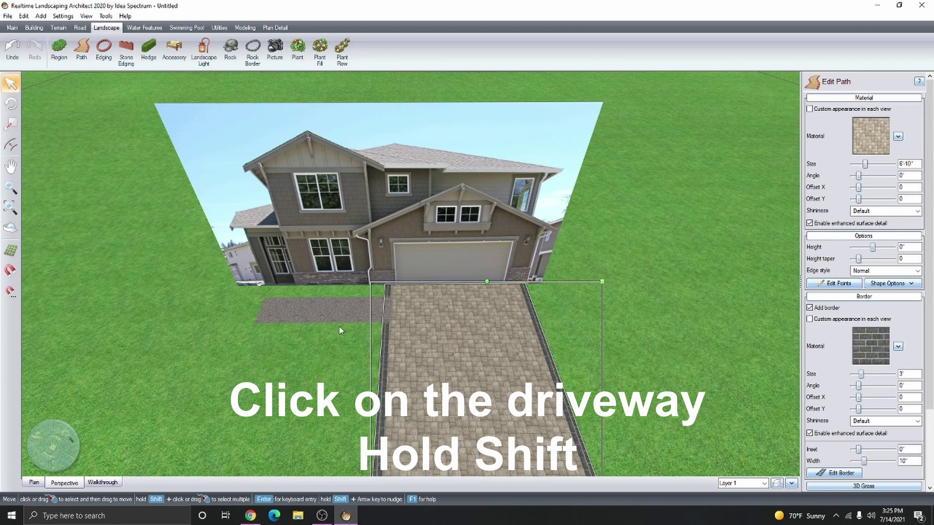
{"action": "left_click", "coordinate": [323, 317], "text": "shift"}
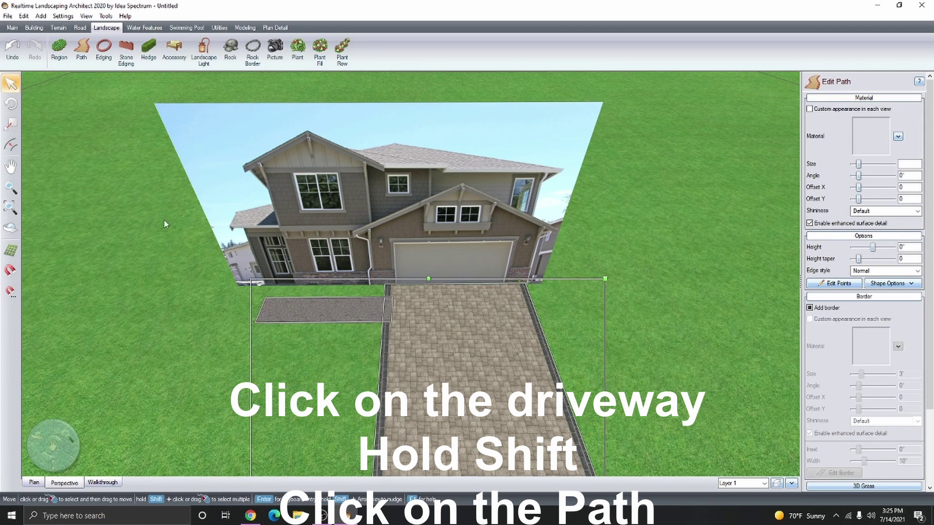
{"action": "left_click", "coordinate": [13, 27]}
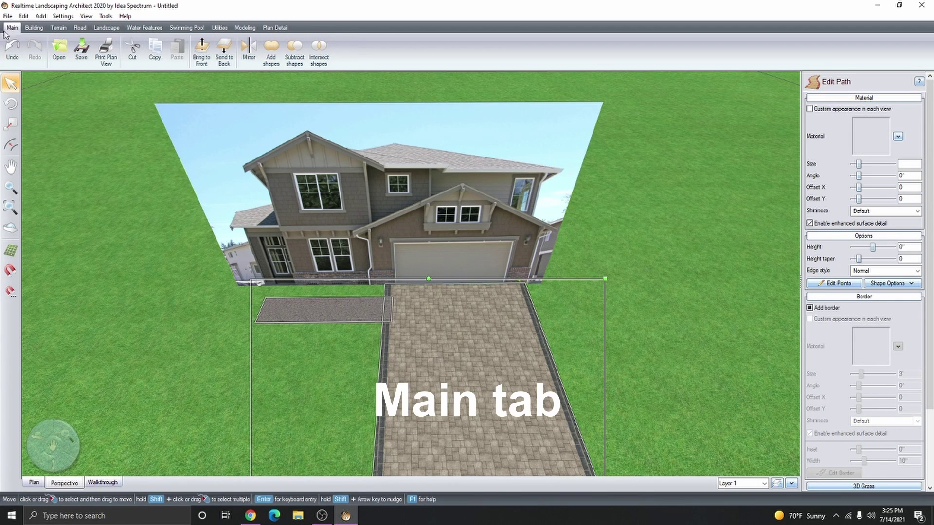
{"action": "left_click", "coordinate": [274, 61]}
Turn on the border along the merged path's two long driveway sides, both long walkway edges, the walkway end and the short edge beside the garage.
{"action": "scroll", "coordinate": [305, 298], "scroll_direction": "down", "scroll_amount": 1}
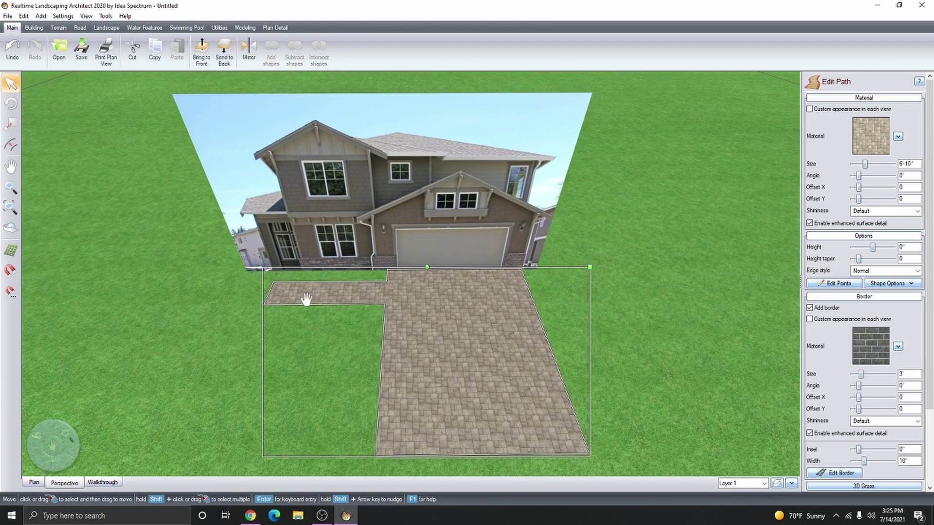
{"action": "left_click", "coordinate": [833, 473]}
{"action": "left_click", "coordinate": [385, 395]}
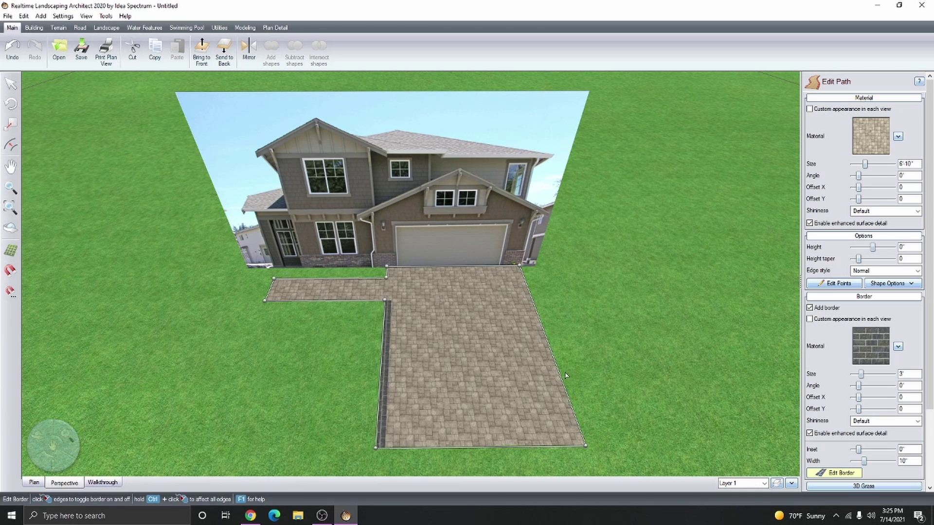
{"action": "left_click", "coordinate": [560, 374]}
{"action": "left_click", "coordinate": [357, 300]}
{"action": "left_click", "coordinate": [308, 280]}
{"action": "left_click", "coordinate": [386, 273]}
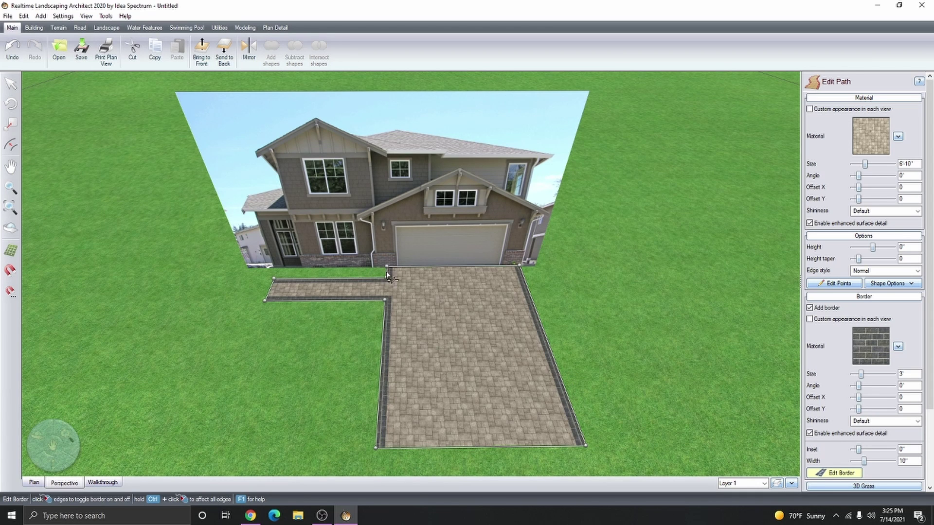
{"action": "left_click", "coordinate": [270, 292]}
{"action": "key", "text": "Escape"}
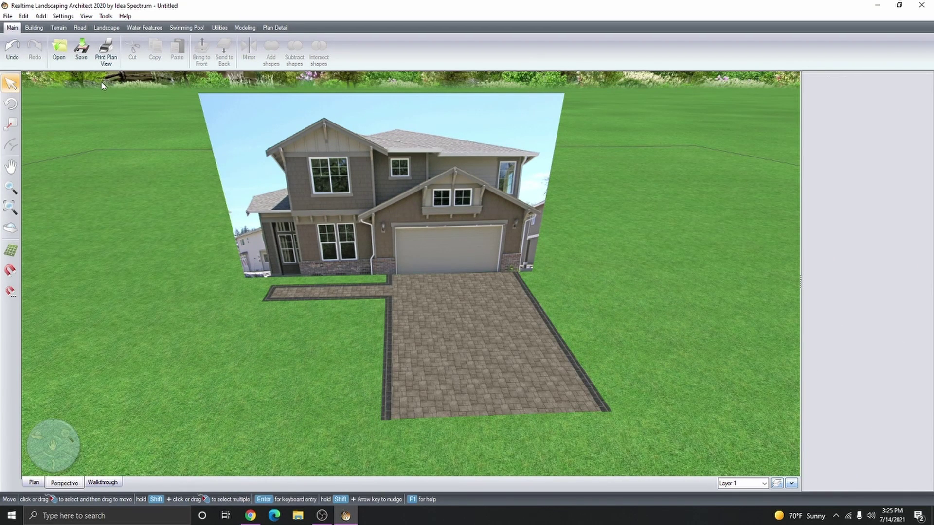
Draw a four-sided region about 13'-2" long and 3'-6" deep between the house wall and the walkway.
{"action": "left_click", "coordinate": [106, 28]}
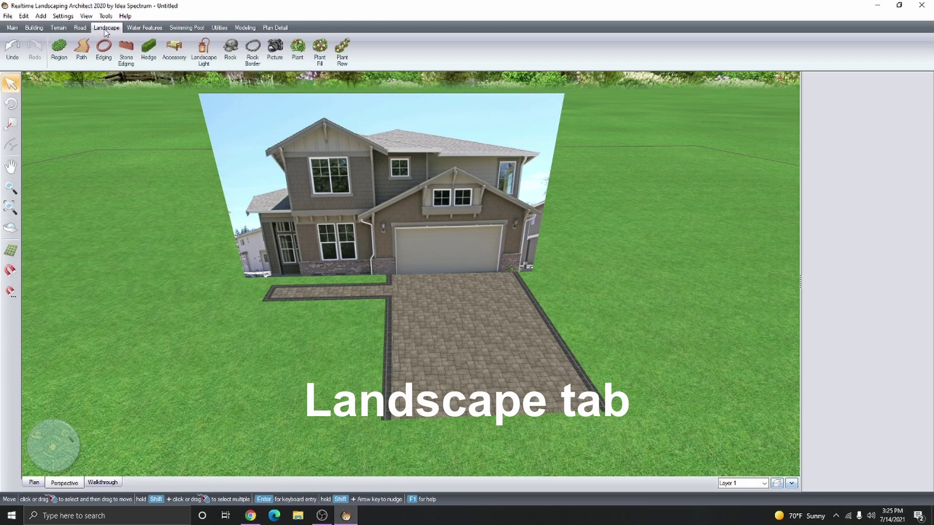
{"action": "left_click", "coordinate": [59, 49]}
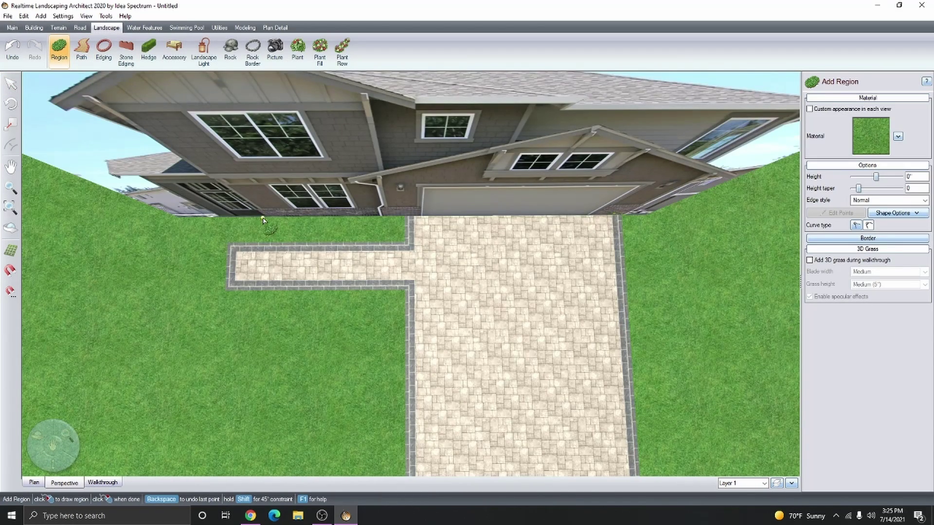
{"action": "left_click", "coordinate": [264, 214]}
{"action": "left_click", "coordinate": [262, 254]}
{"action": "left_click", "coordinate": [421, 253]}
{"action": "left_click", "coordinate": [420, 214]}
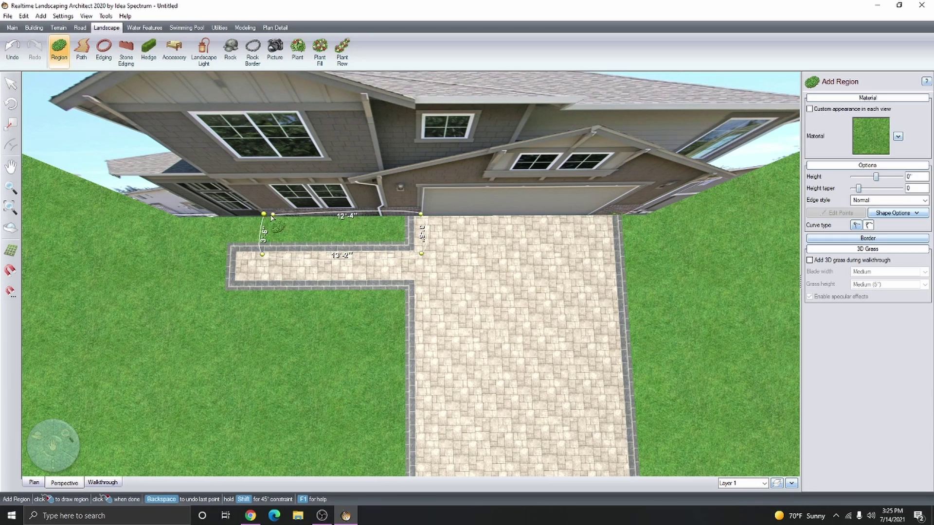
{"action": "left_click", "coordinate": [265, 214]}
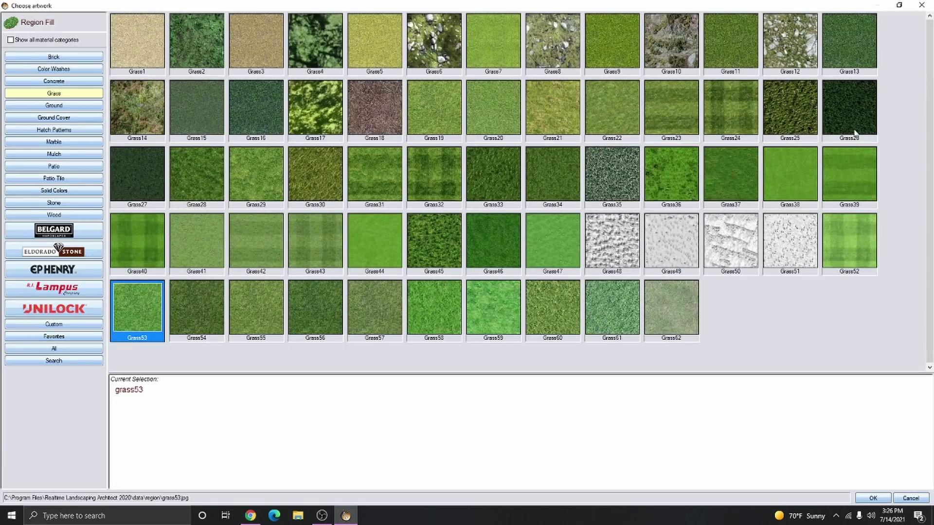
Fill the new planting-bed region with a reddish-brown mulch material.
{"action": "left_click", "coordinate": [54, 154]}
{"action": "double_click", "coordinate": [151, 130]}
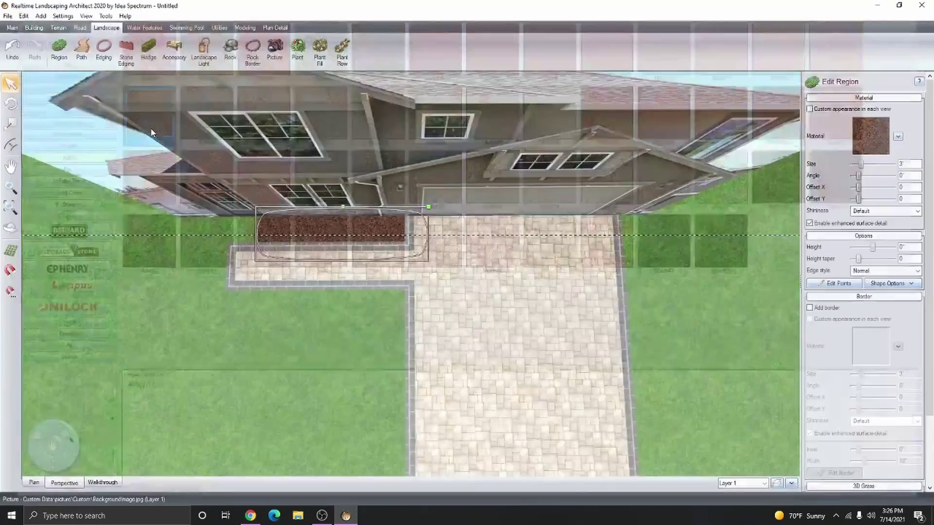
{"action": "left_click", "coordinate": [279, 367]}
Add a straight row of 10 plants along the length of the mulch bed.
{"action": "middle_click_drag", "start_coordinate": [279, 367], "coordinate": [302, 304]}
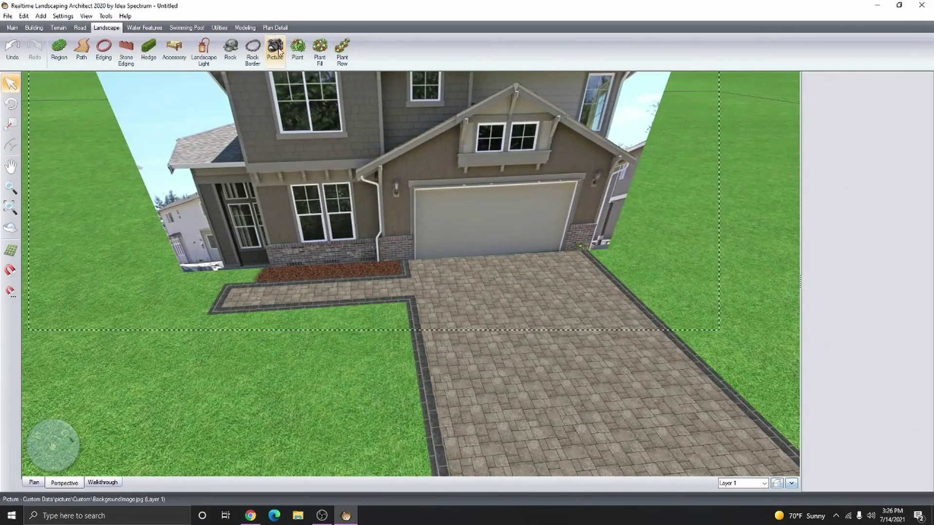
{"action": "left_click", "coordinate": [343, 51]}
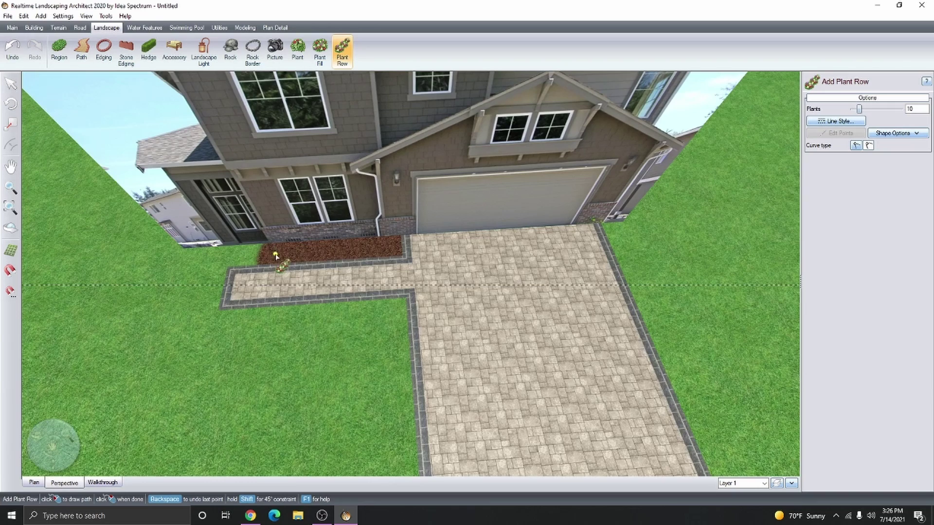
{"action": "left_click", "coordinate": [275, 257]}
{"action": "right_click", "coordinate": [389, 248]}
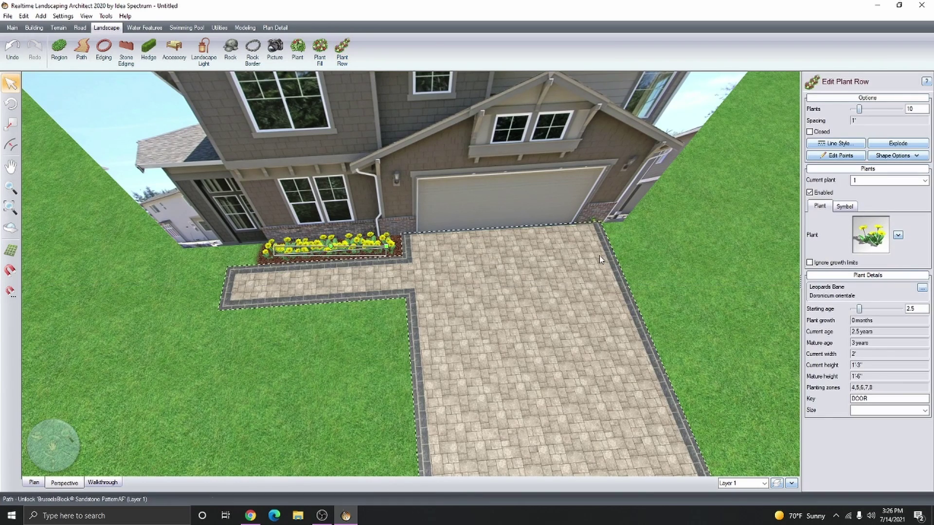
Change the plant row to the UltraRes shrub Common Boxwood and reduce it to three plants.
{"action": "left_click", "coordinate": [864, 232]}
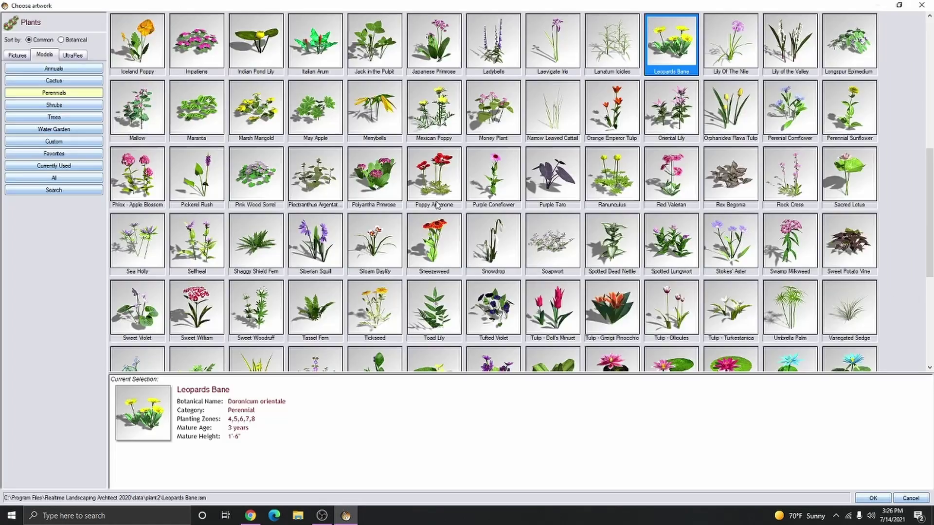
{"action": "left_click", "coordinate": [72, 55]}
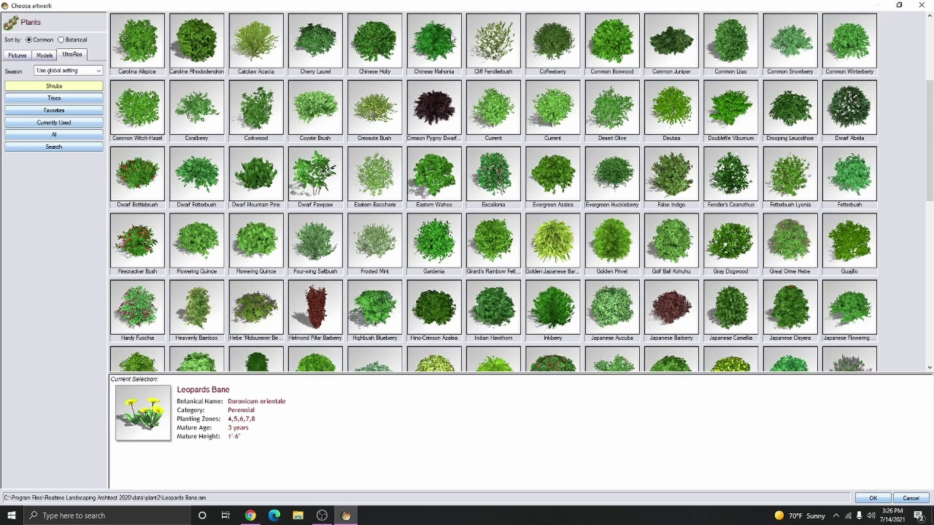
{"action": "double_click", "coordinate": [612, 42]}
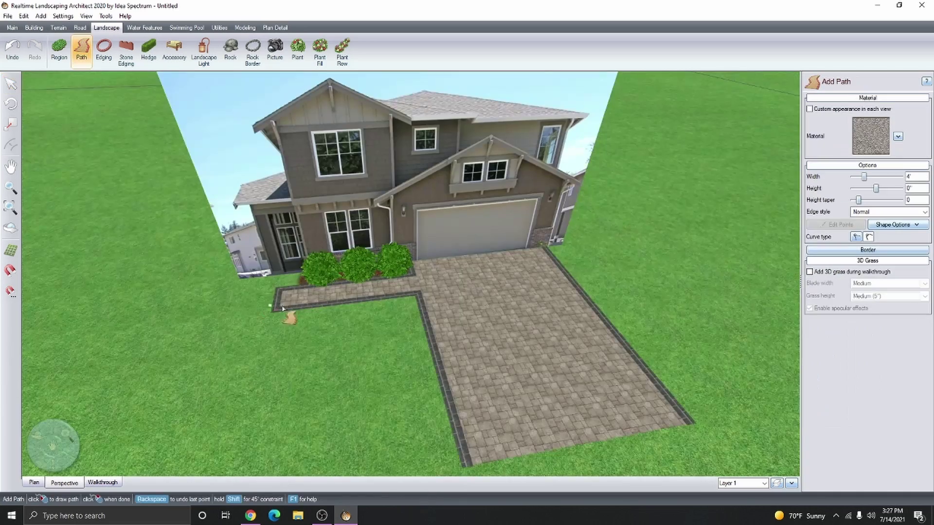
Draw a short 4' wide path from the front door out to the walkway's far end and select the walkway to join them.
{"action": "middle_click_drag", "start_coordinate": [279, 306], "coordinate": [323, 316]}
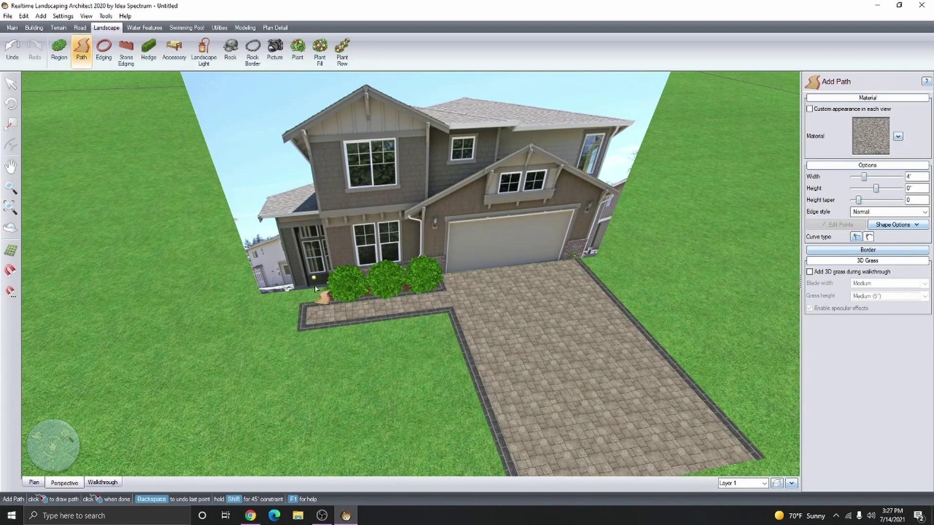
{"action": "left_click", "coordinate": [314, 286]}
{"action": "left_click", "coordinate": [314, 330]}
{"action": "right_click", "coordinate": [314, 329]}
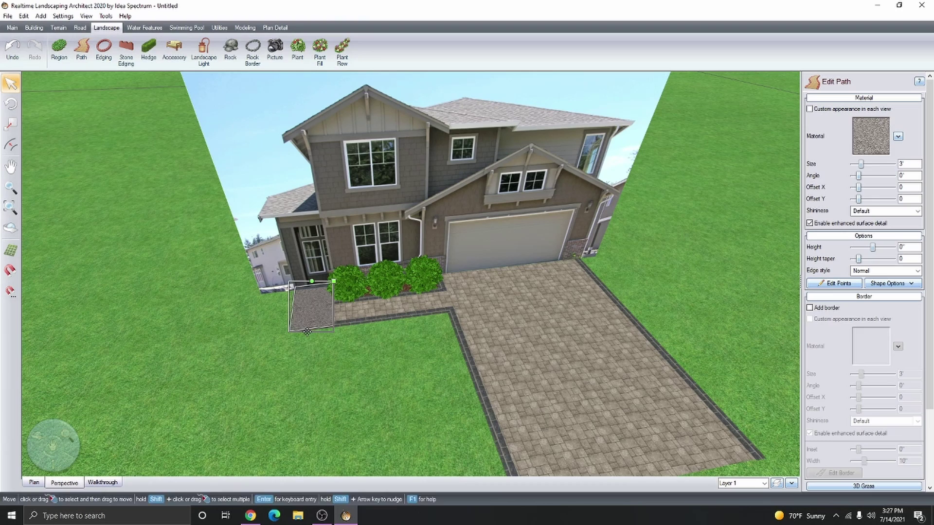
{"action": "left_click", "coordinate": [339, 320]}
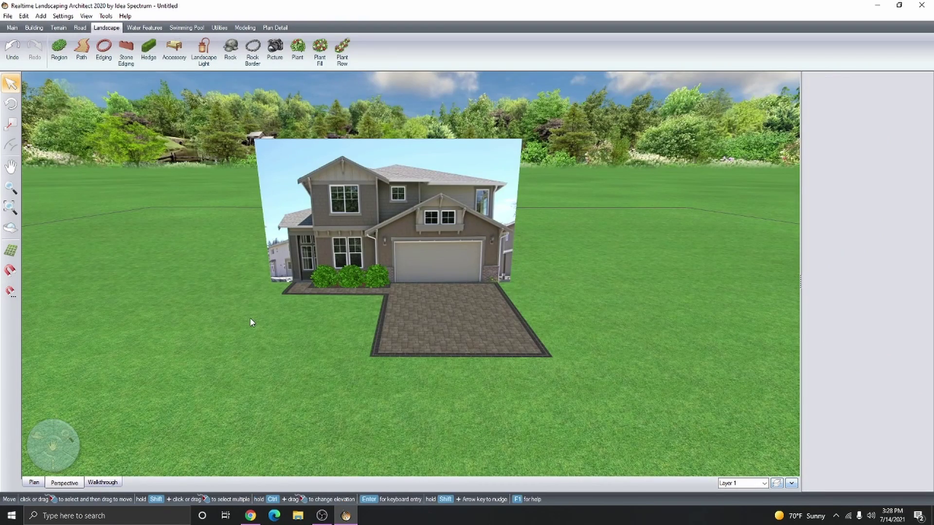
Place a large leafy tree on the lawn beside the driveway, near the garage corner of the house.
{"action": "left_click", "coordinate": [264, 257]}
{"action": "left_click", "coordinate": [211, 209]}
{"action": "left_click", "coordinate": [298, 57]}
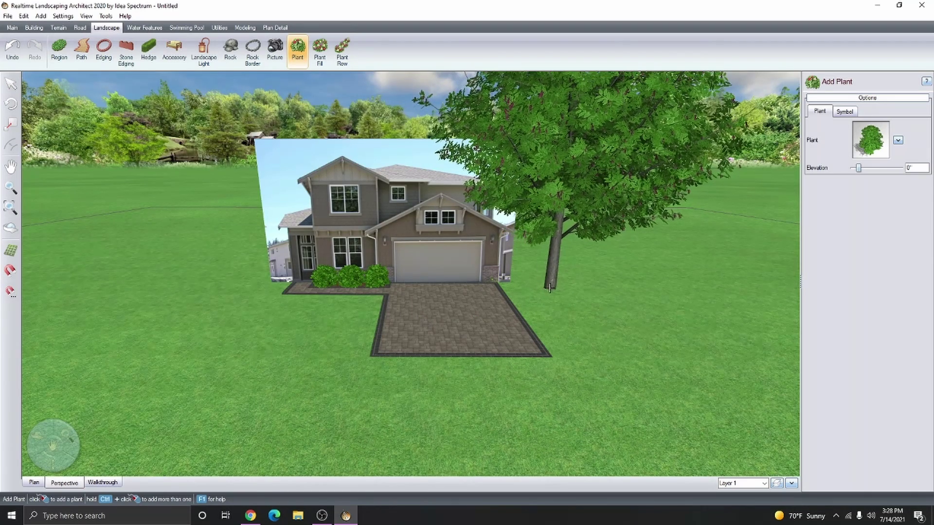
{"action": "left_click", "coordinate": [550, 288]}
Place a post-style landscape light at each of the driveway's two front corners.
{"action": "left_click", "coordinate": [204, 54]}
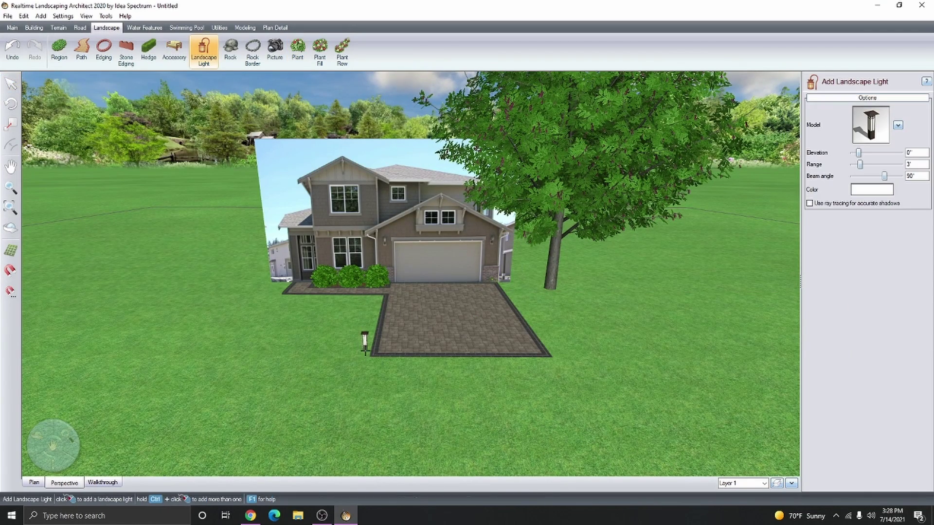
{"action": "left_click", "coordinate": [365, 350]}
{"action": "left_click_drag", "start_coordinate": [373, 342], "coordinate": [554, 334]}
{"action": "left_click", "coordinate": [437, 411]}
{"action": "middle_click_drag", "start_coordinate": [448, 408], "coordinate": [393, 453]}
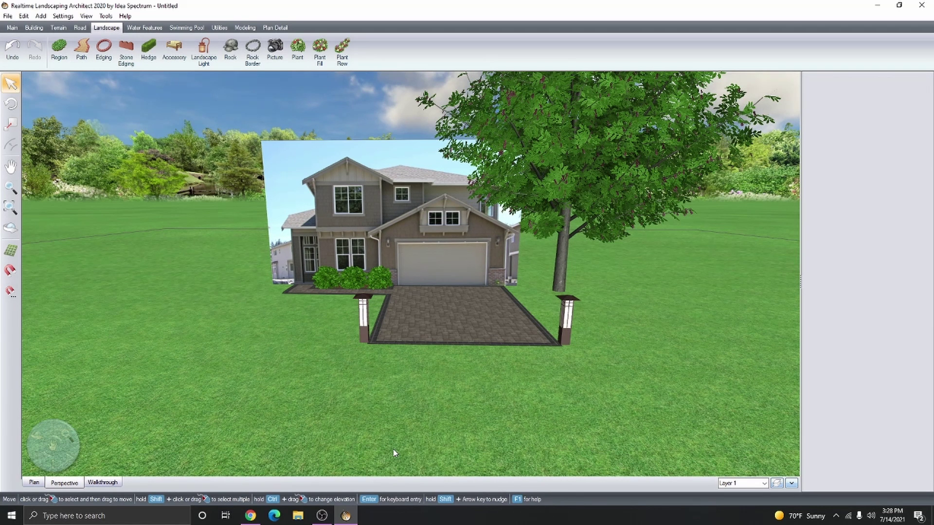